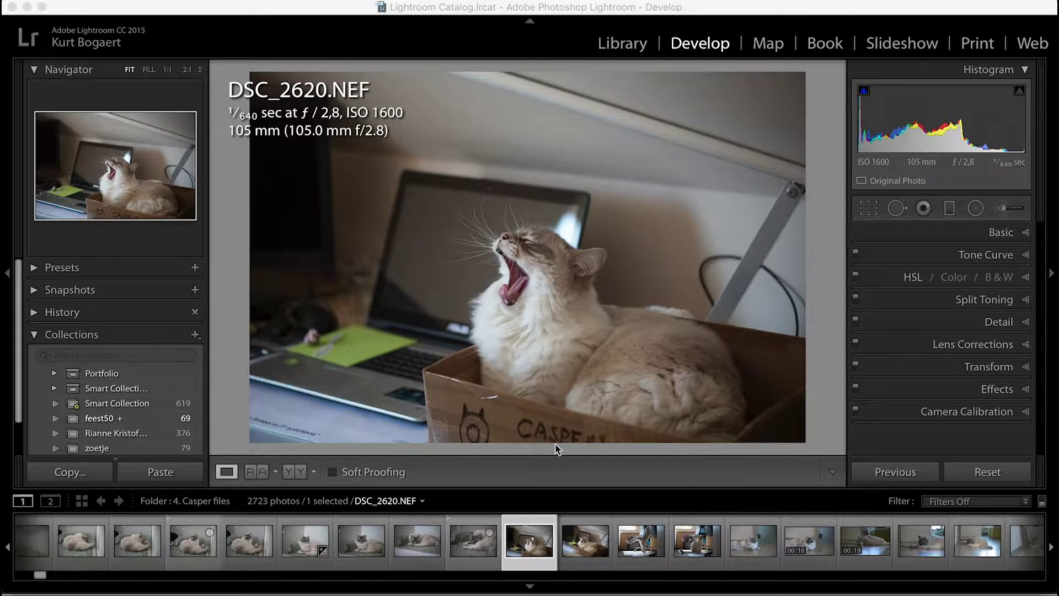
# - Open the yawning cat photo DSC_2620.NEF in Adobe Photoshop CC 2018 for editing
pyautogui.click(514, 535)
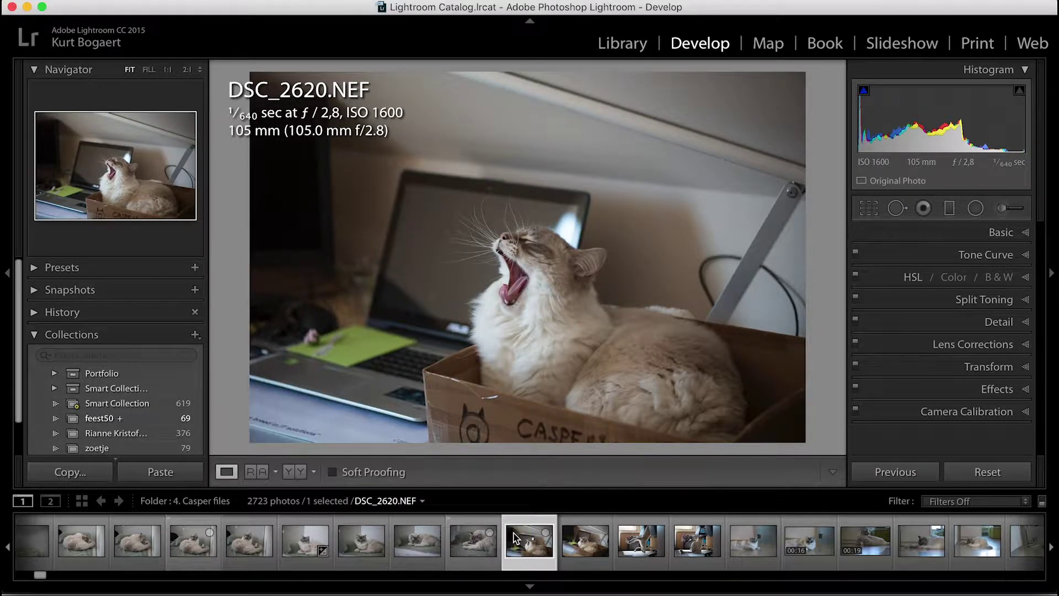
pyautogui.rightClick(519, 534)
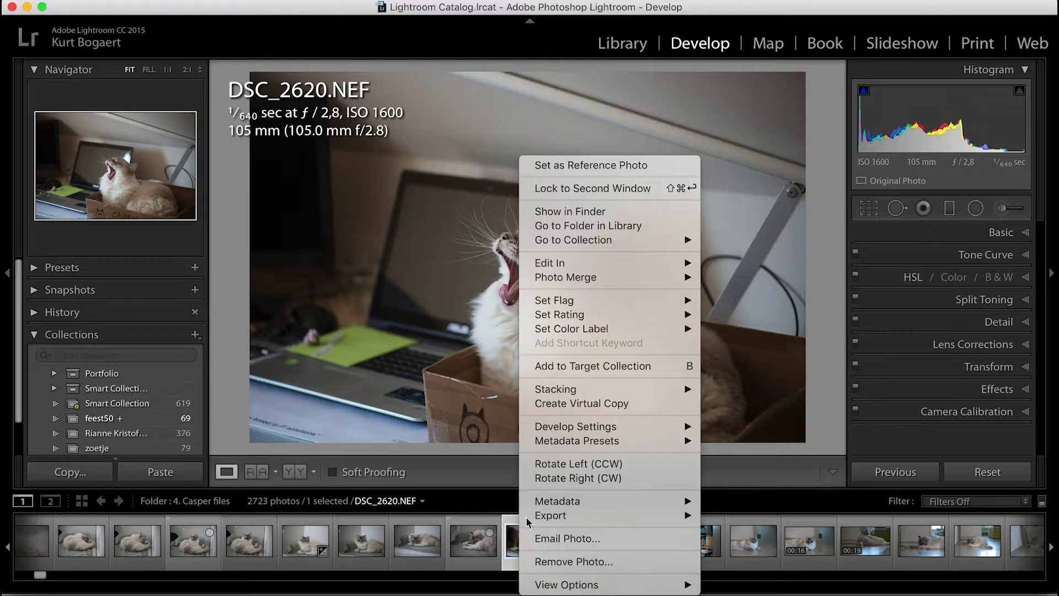
pyautogui.moveTo(566, 263)
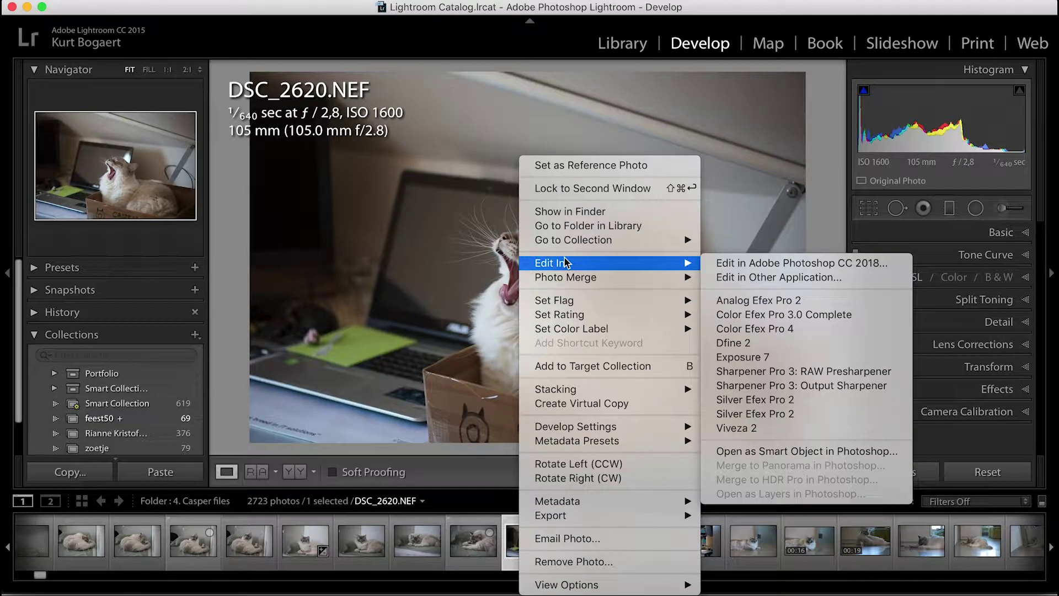
pyautogui.click(785, 264)
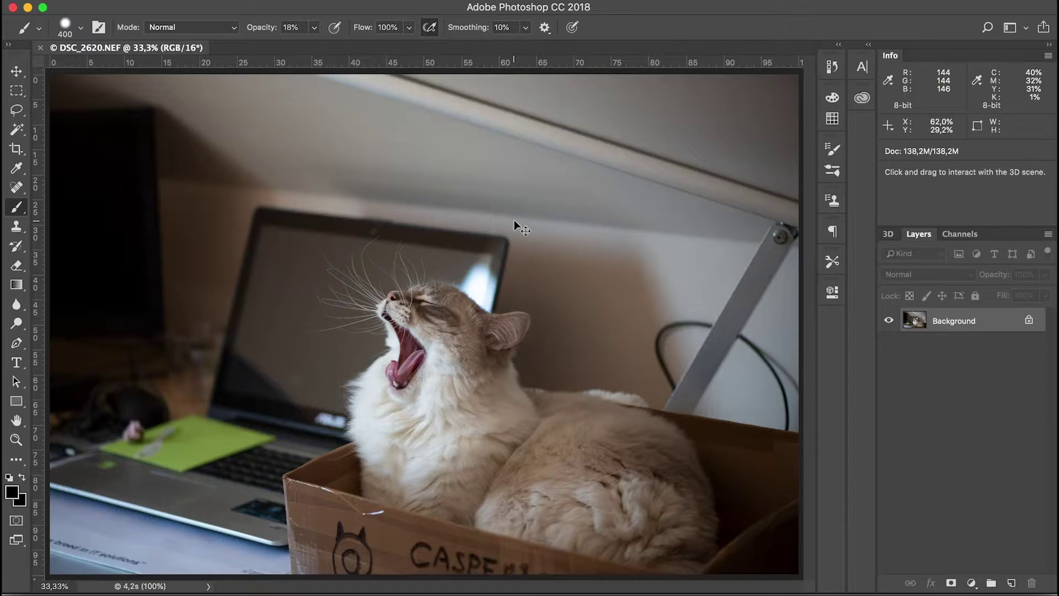
# - Examine the cat's yawning face, whiskers and the laptop behind it up close
pyautogui.press('super+equal')
pyautogui.press('super+equal')
pyautogui.press('super+equal')
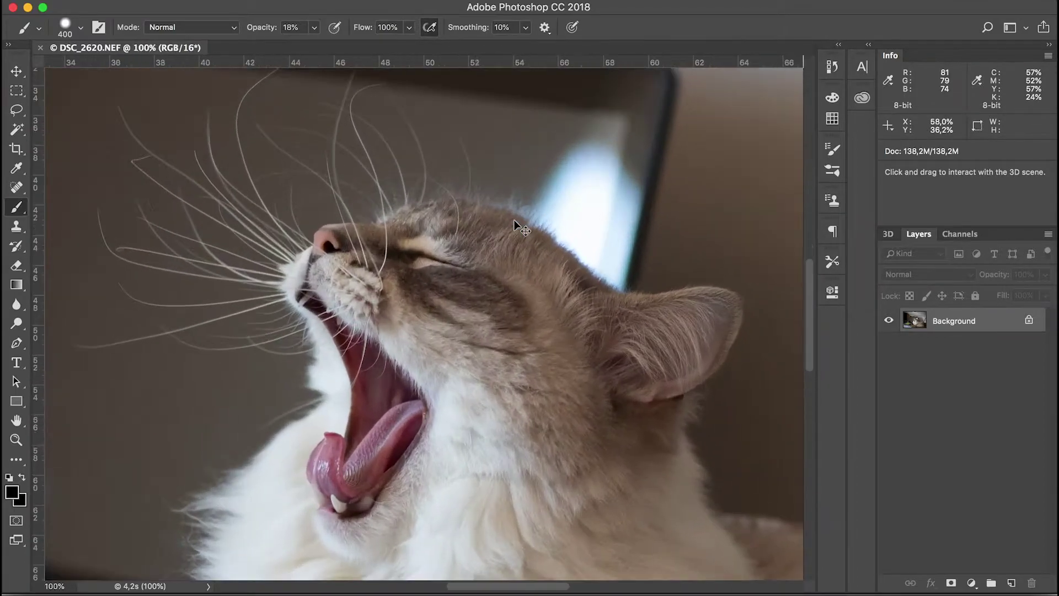
pyautogui.press('super+equal')
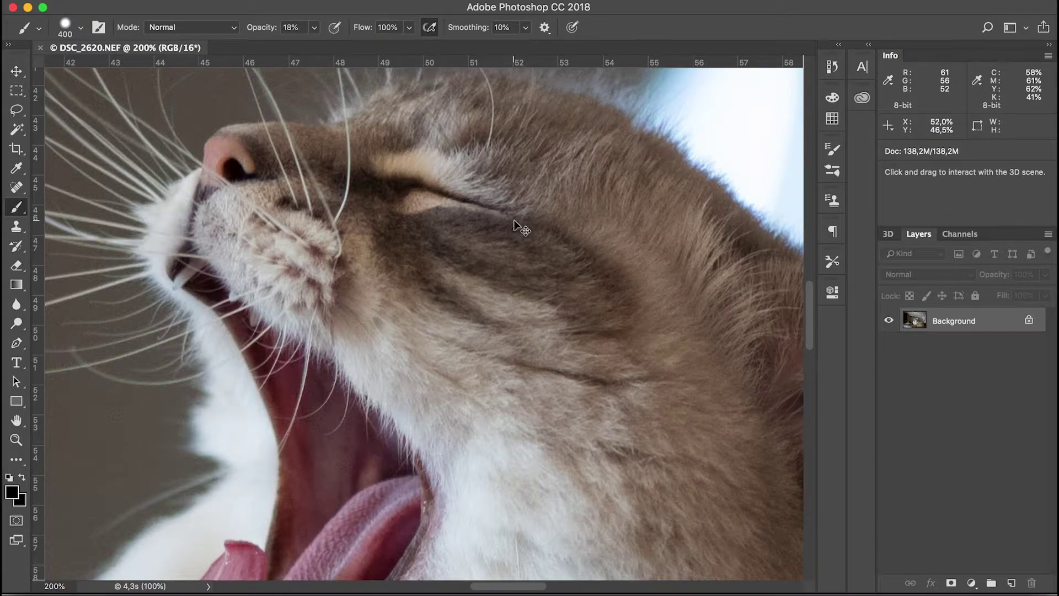
pyautogui.press('super+minus')
pyautogui.press('super+minus')
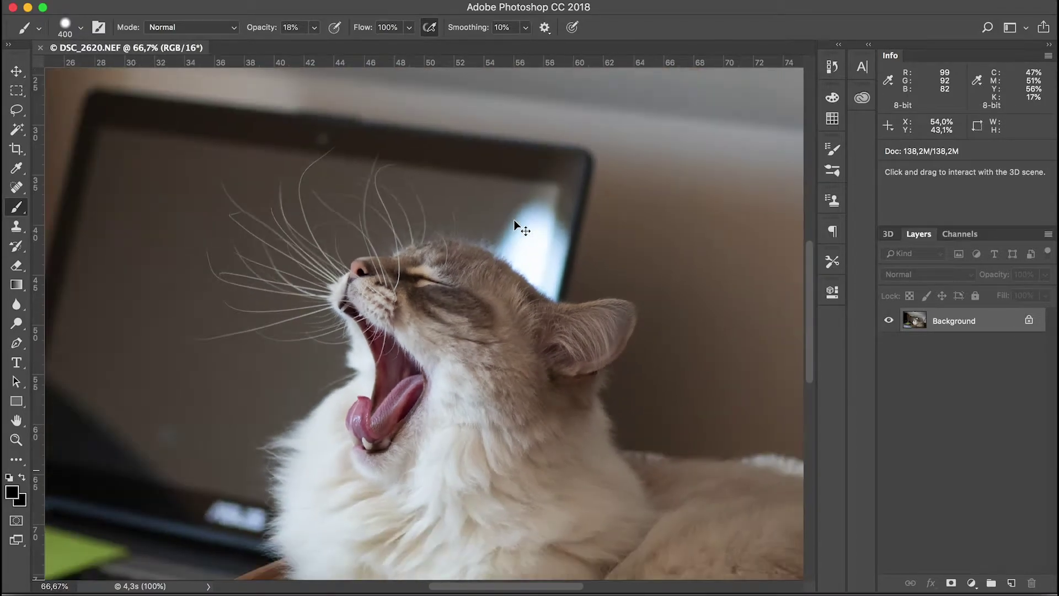
pyautogui.press('space')
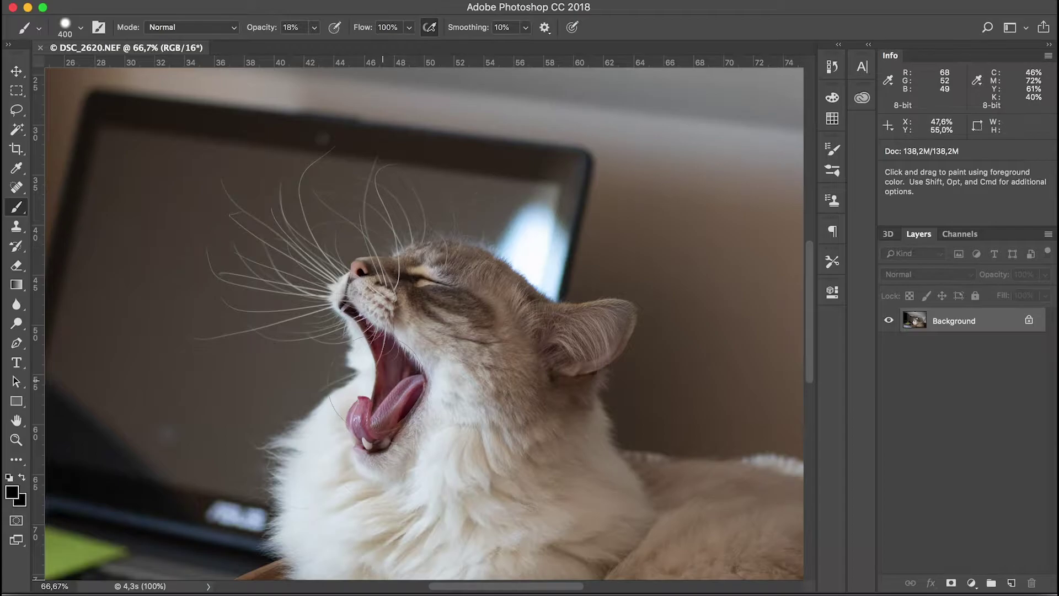
pyautogui.moveTo(404, 398)
pyautogui.mouseDown()
pyautogui.moveTo(389, 256)
pyautogui.moveTo(542, 237)
pyautogui.moveTo(544, 248)
pyautogui.moveTo(432, 242)
pyautogui.moveTo(387, 369)
pyautogui.mouseUp()
pyautogui.press('super+r')
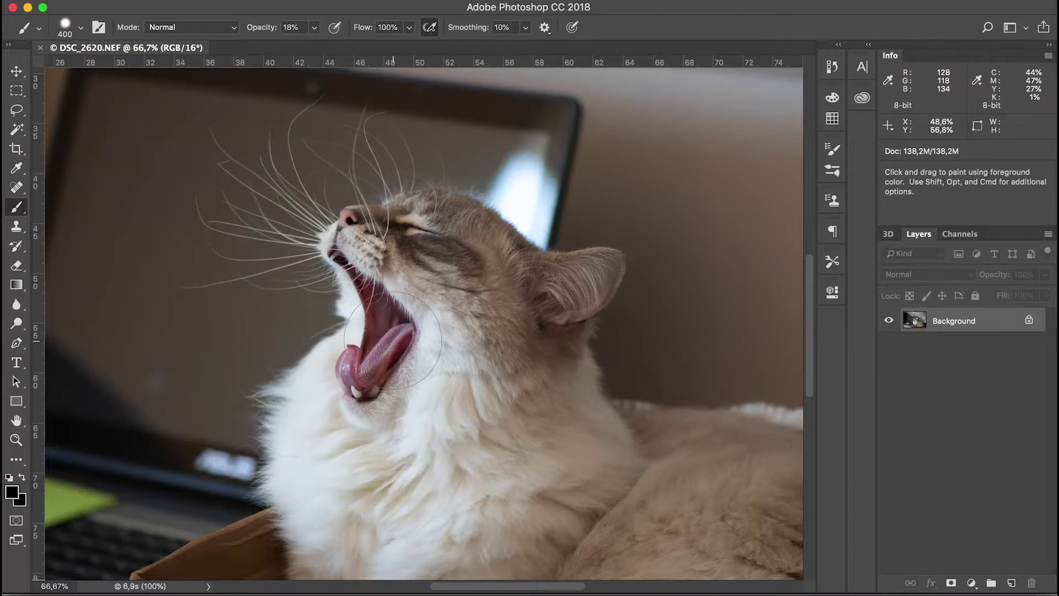
pyautogui.press('super+minus')
pyautogui.press('super+minus')
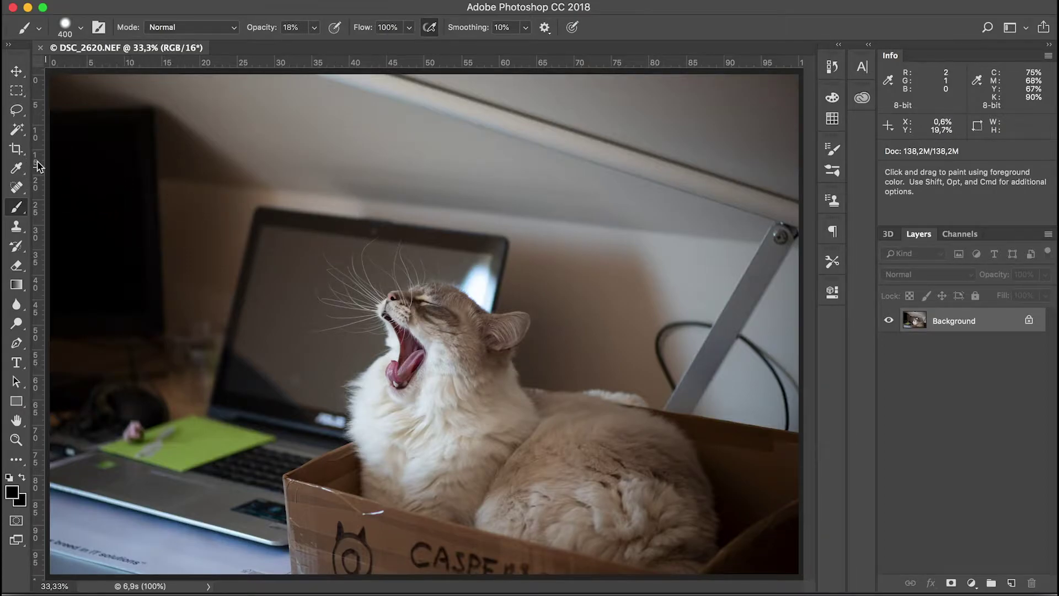
# - Frame the cat's head and chest with a 1:1 crop about 41.5% of the photo's width and 62.1% of its height
pyautogui.click(17, 149)
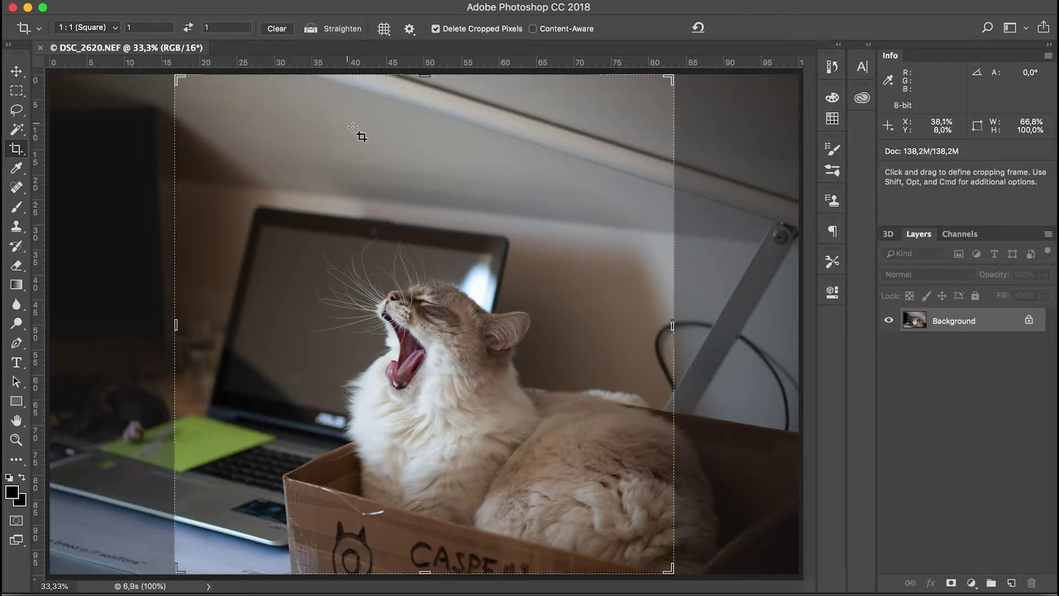
pyautogui.moveTo(177, 80); pyautogui.dragTo(221, 120)
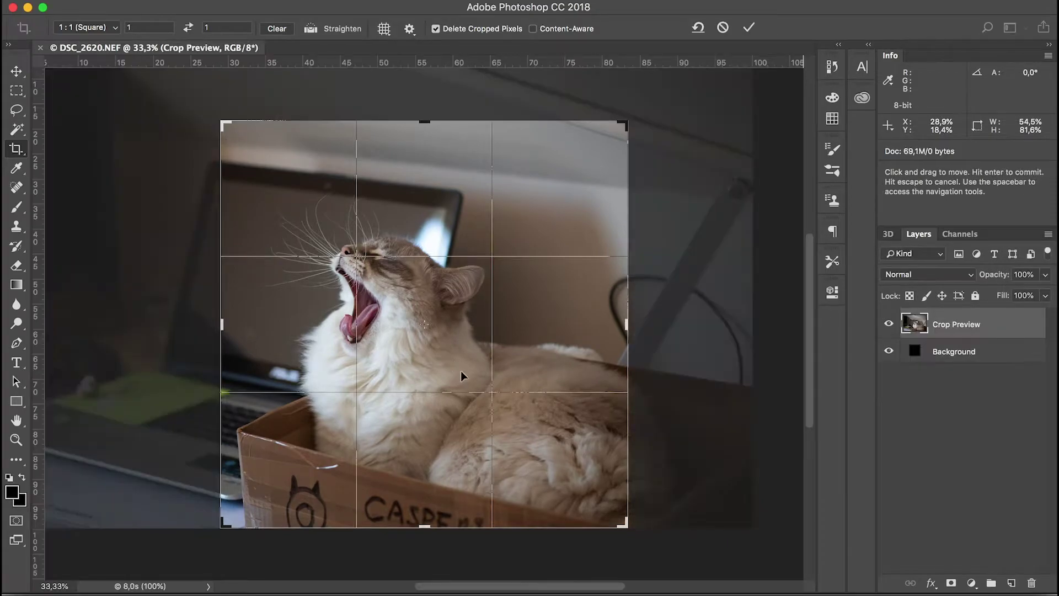
pyautogui.moveTo(627, 527); pyautogui.dragTo(585, 473)
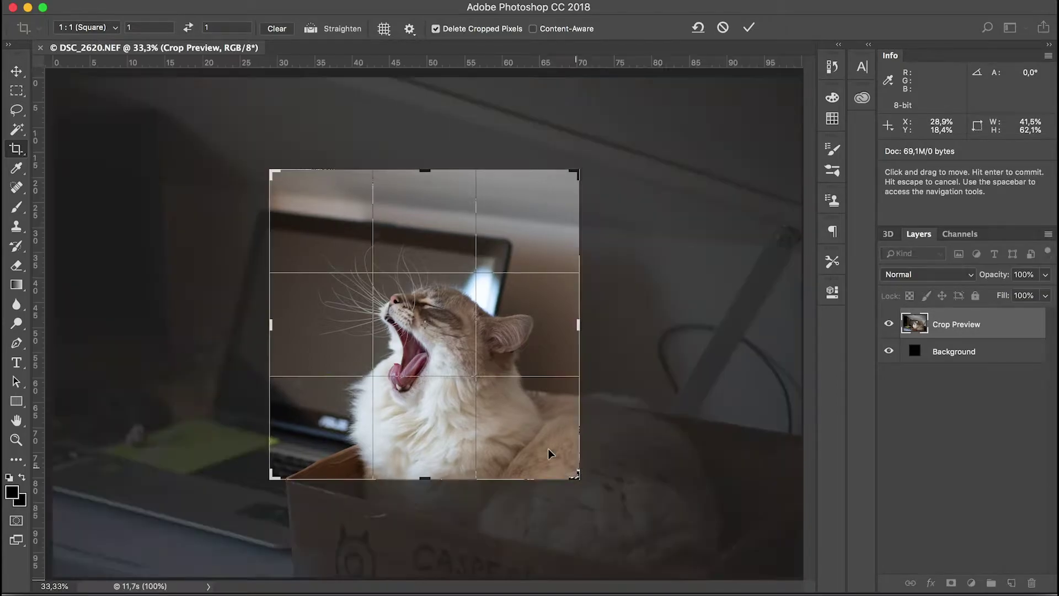
# - Tighten the square crop around the cat's head to about 31.7% of the width and 47.6% of the height, and apply it
pyautogui.moveTo(424, 478); pyautogui.dragTo(421, 449)
pyautogui.press('super+r')
pyautogui.press('super+r')
pyautogui.moveTo(552, 194); pyautogui.dragTo(518, 229)
pyautogui.moveTo(502, 274); pyautogui.dragTo(461, 276)
pyautogui.moveTo(321, 221); pyautogui.dragTo(302, 211)
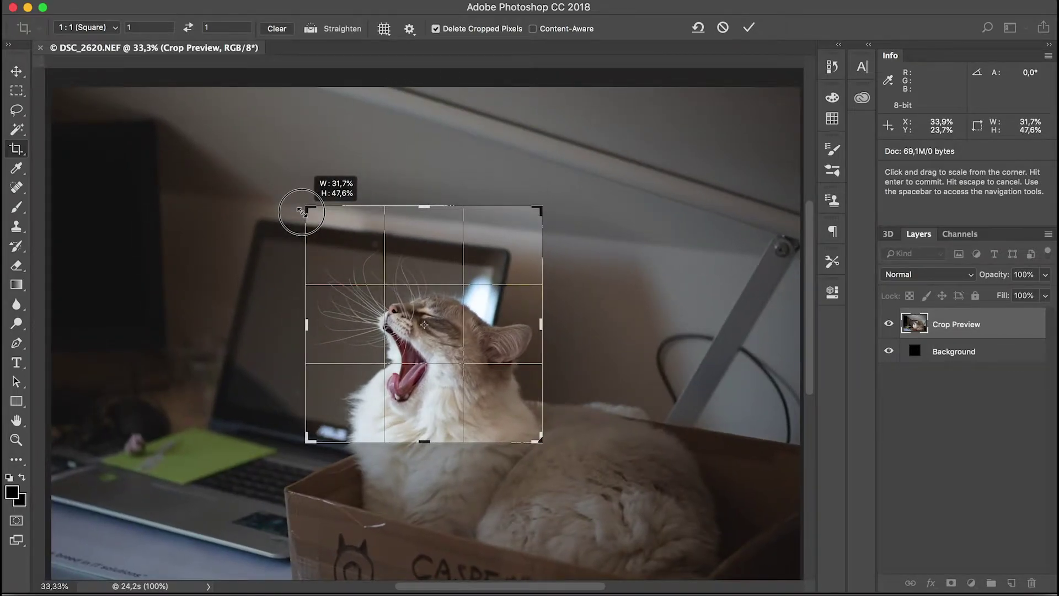
pyautogui.moveTo(302, 212); pyautogui.dragTo(302, 212)
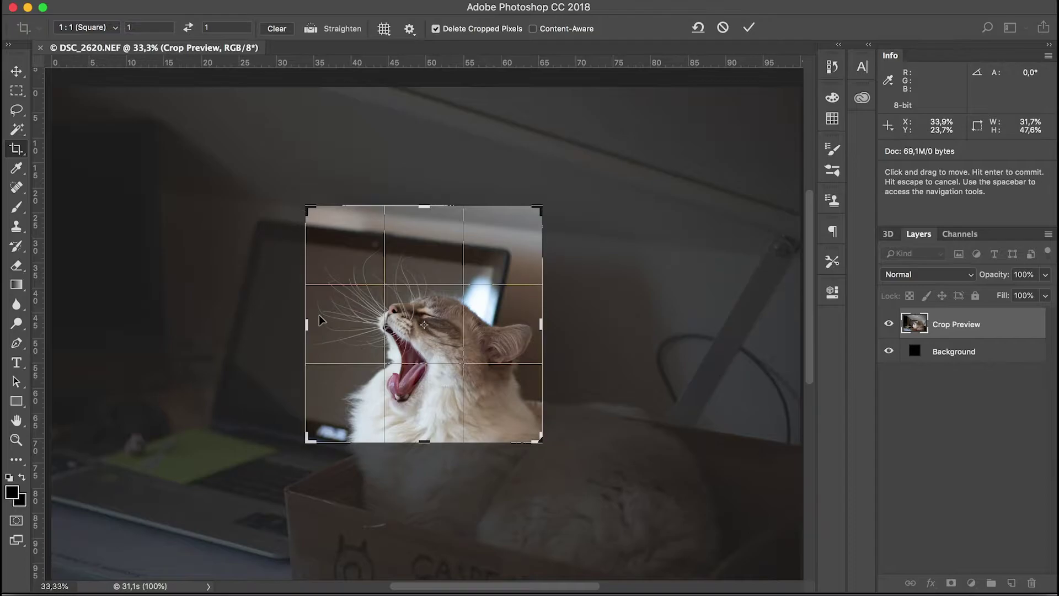
pyautogui.moveTo(330, 336); pyautogui.dragTo(331, 312)
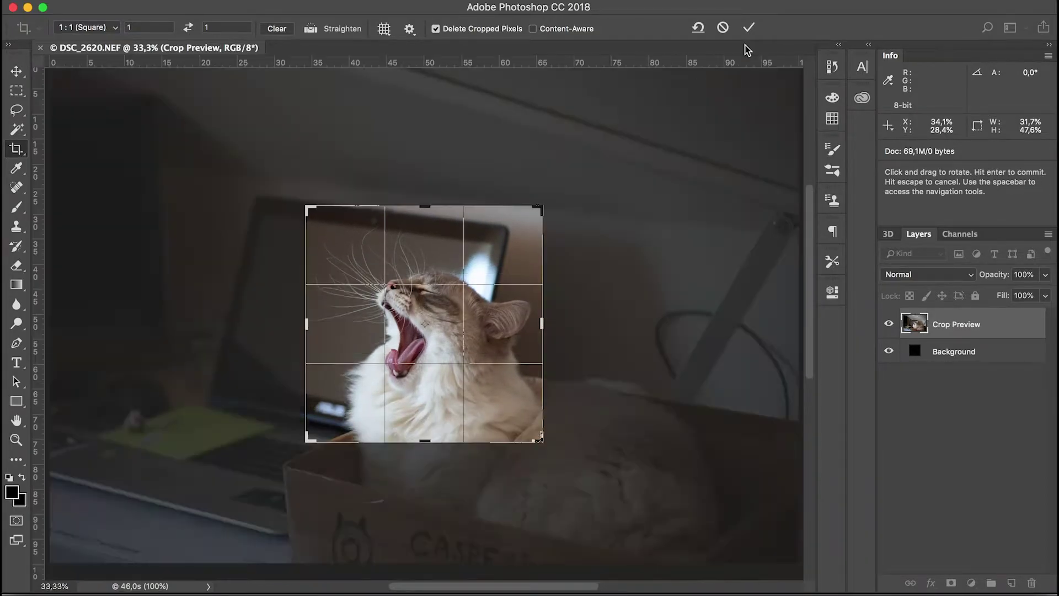
pyautogui.click(749, 27)
pyautogui.press('super+plus')
pyautogui.press('super+plus')
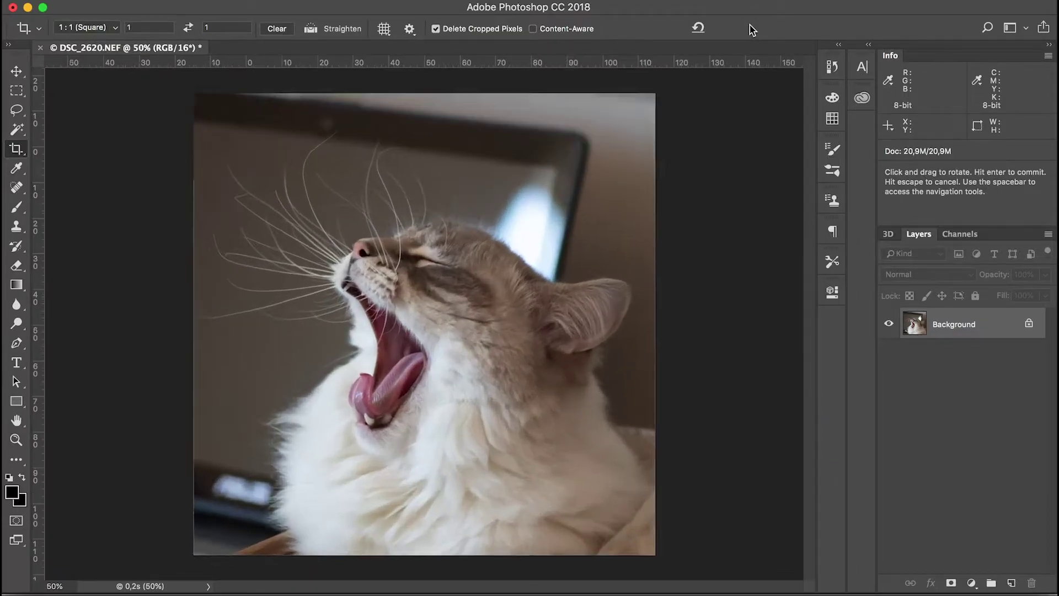
pyautogui.press('super+minus')
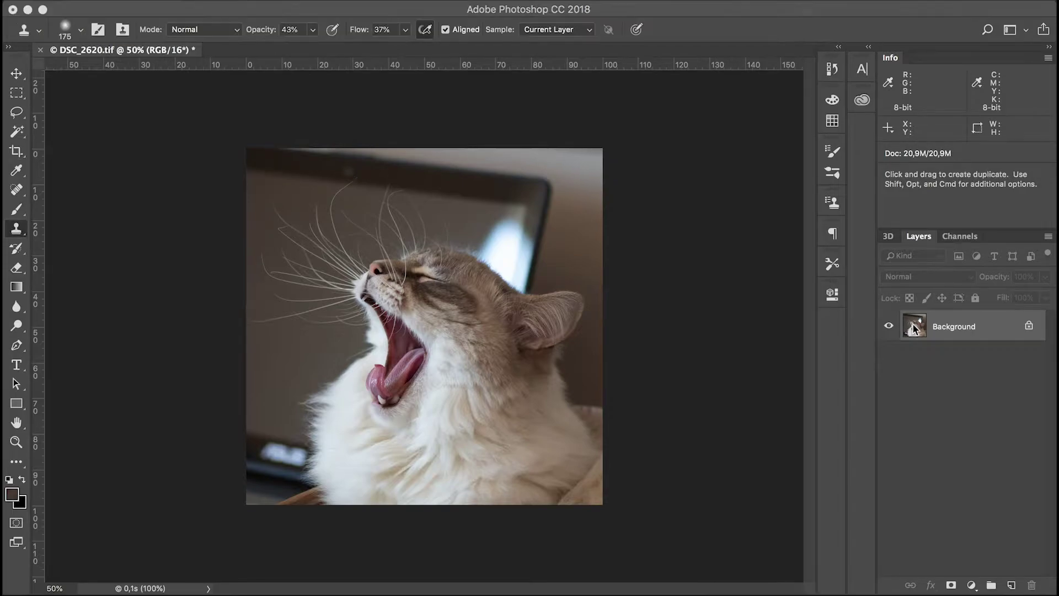
# - Duplicate the Background layer and add a new empty layer above the copy, selected for retouching
pyautogui.moveTo(915, 327); pyautogui.dragTo(1012, 586)
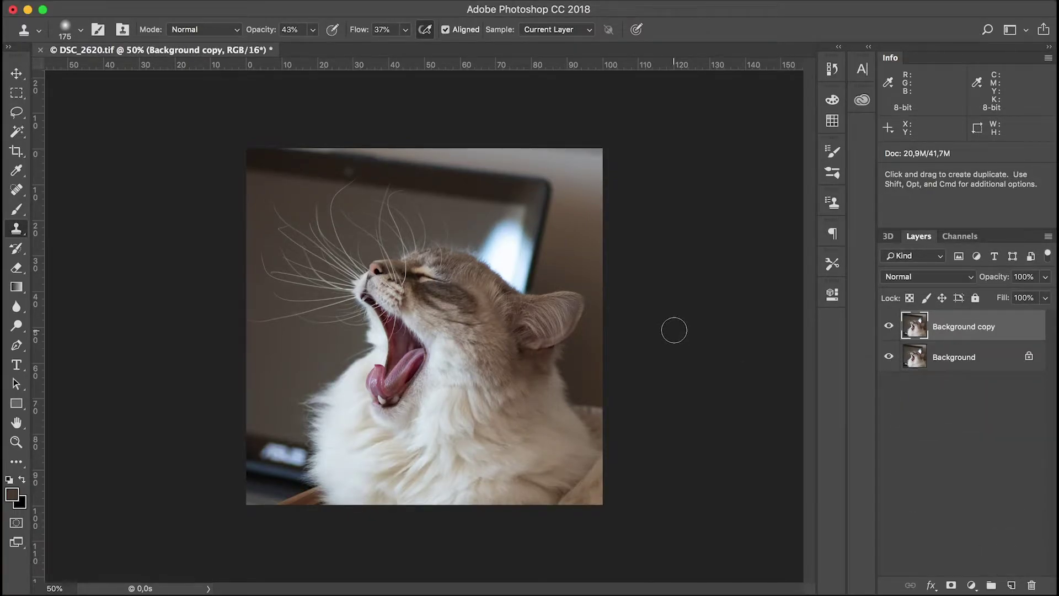
pyautogui.click(1011, 586)
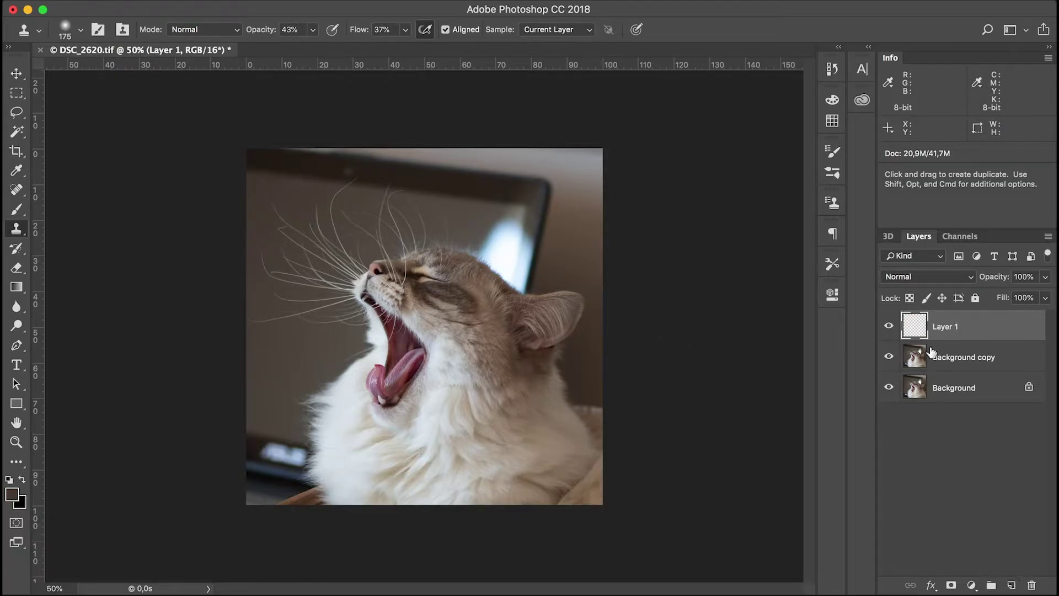
pyautogui.click(923, 364)
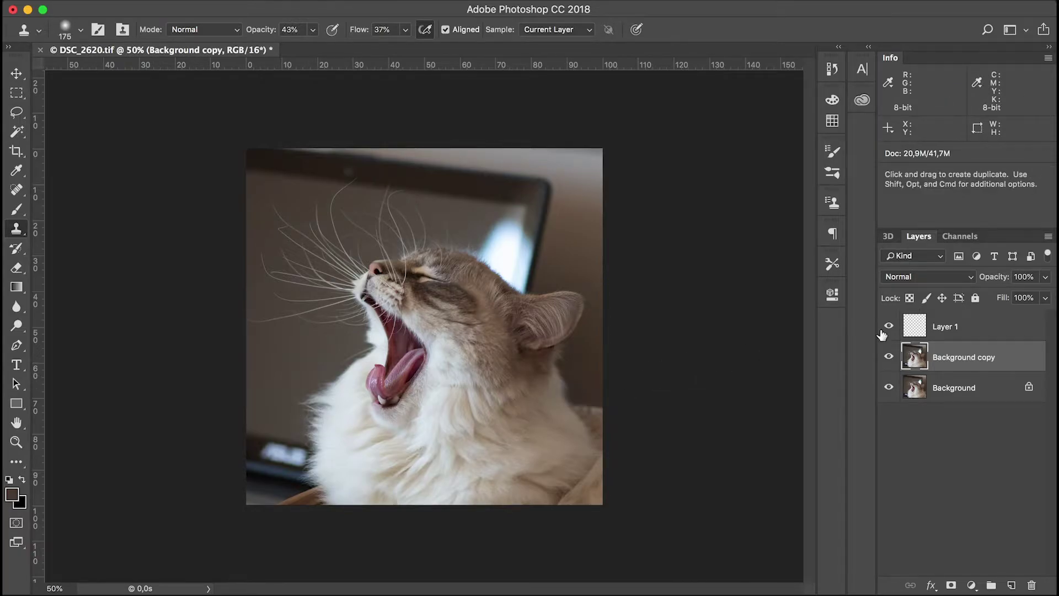
pyautogui.click(916, 327)
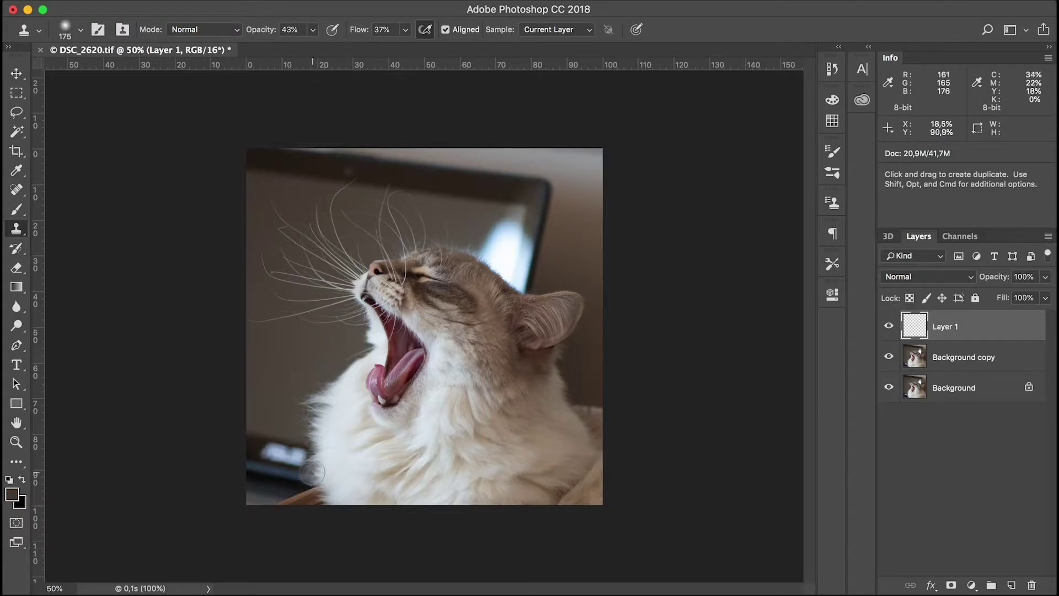
# - Clone plain laptop screen over the ASUS logo on Layer 1 with a 250 px Clone Stamp, sampling from Background copy
pyautogui.moveTo(313, 472)
pyautogui.mouseDown()
pyautogui.moveTo(288, 445)
pyautogui.moveTo(272, 448)
pyautogui.moveTo(272, 463)
pyautogui.moveTo(259, 437)
pyautogui.moveTo(260, 454)
pyautogui.moveTo(301, 472)
pyautogui.moveTo(268, 480)
pyautogui.moveTo(267, 470)
pyautogui.moveTo(283, 475)
pyautogui.moveTo(261, 466)
pyautogui.moveTo(306, 441)
pyautogui.moveTo(270, 481)
pyautogui.mouseUp()
pyautogui.press(']')
pyautogui.press(']')
pyautogui.click(908, 366)
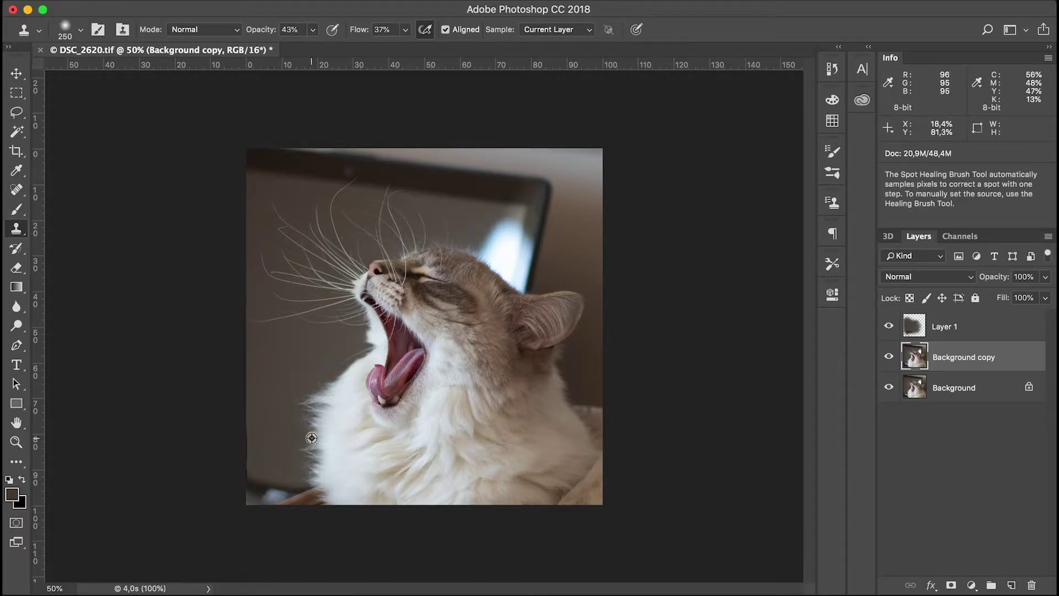
pyautogui.keyDown('alt'); pyautogui.click(311, 438); pyautogui.keyUp('alt')
pyautogui.moveTo(321, 496); pyautogui.dragTo(318, 495)
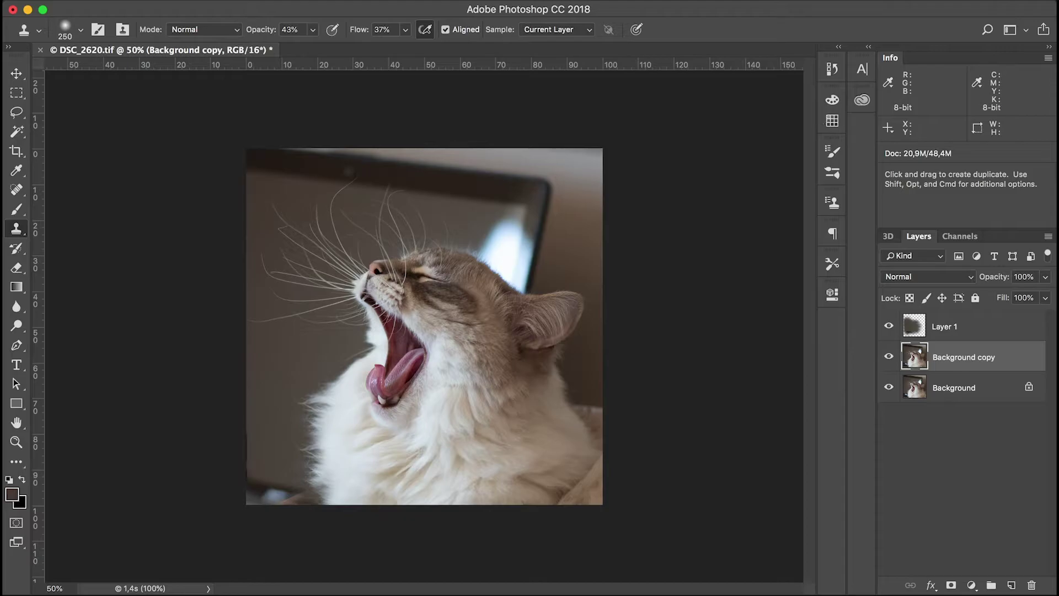
# - Clone over the cardboard box edge and the dark laptop bezel beside the cat's lower chest on Layer 1
pyautogui.hotkey('alt', ']')
pyautogui.click(325, 494)
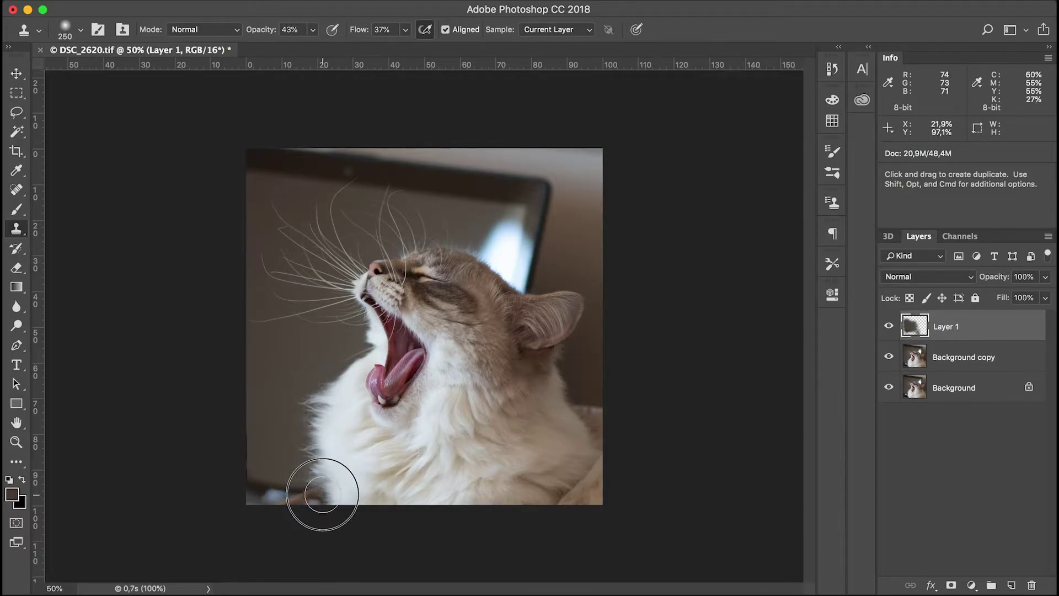
pyautogui.moveTo(323, 494); pyautogui.dragTo(282, 492)
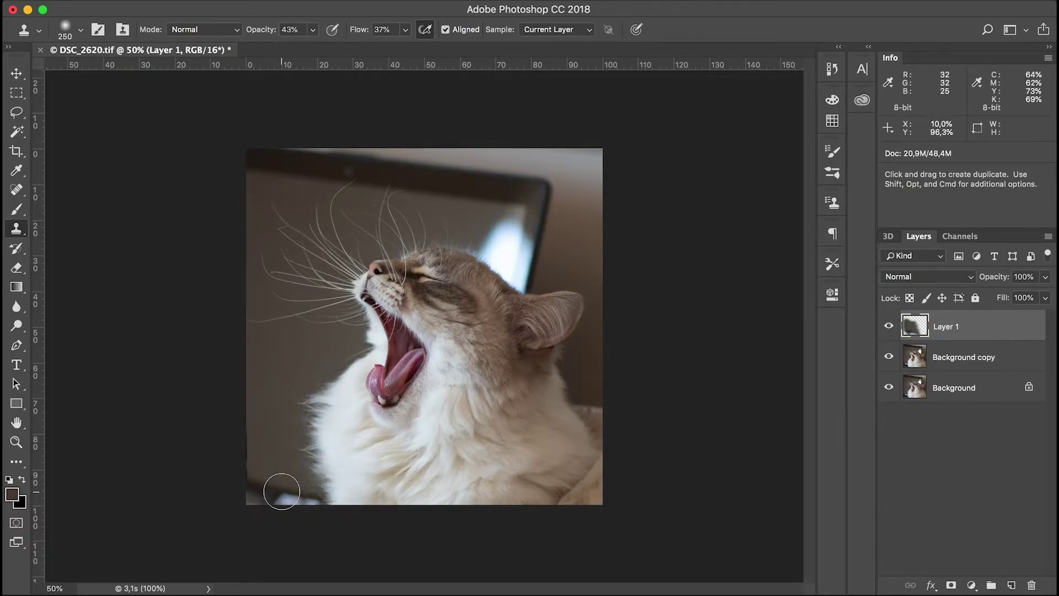
pyautogui.keyDown('alt'); pyautogui.click(276, 454); pyautogui.keyUp('alt')
pyautogui.click(282, 495)
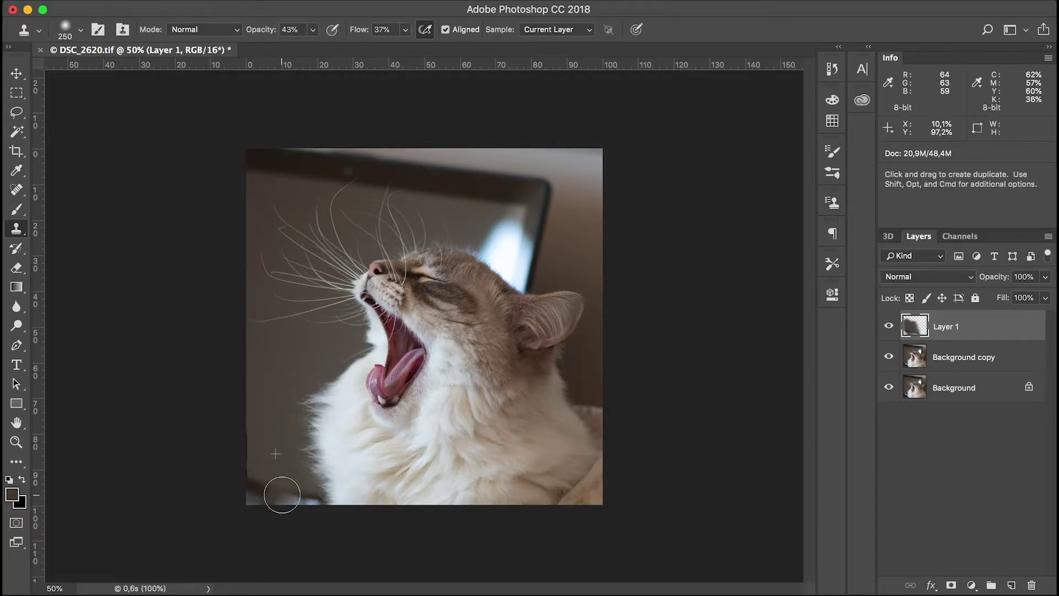
pyautogui.keyDown('alt'); pyautogui.click(276, 468); pyautogui.keyUp('alt')
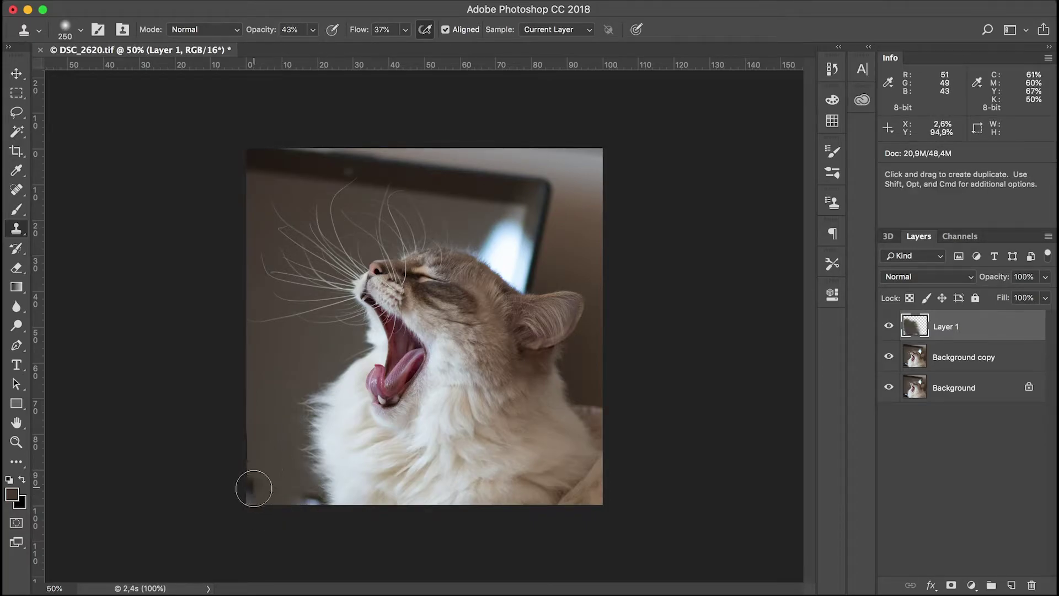
# - Clone laptop screen texture over the dark remnants in the photo's lower-left corner and along its left edge
pyautogui.click(251, 492)
pyautogui.click(249, 450)
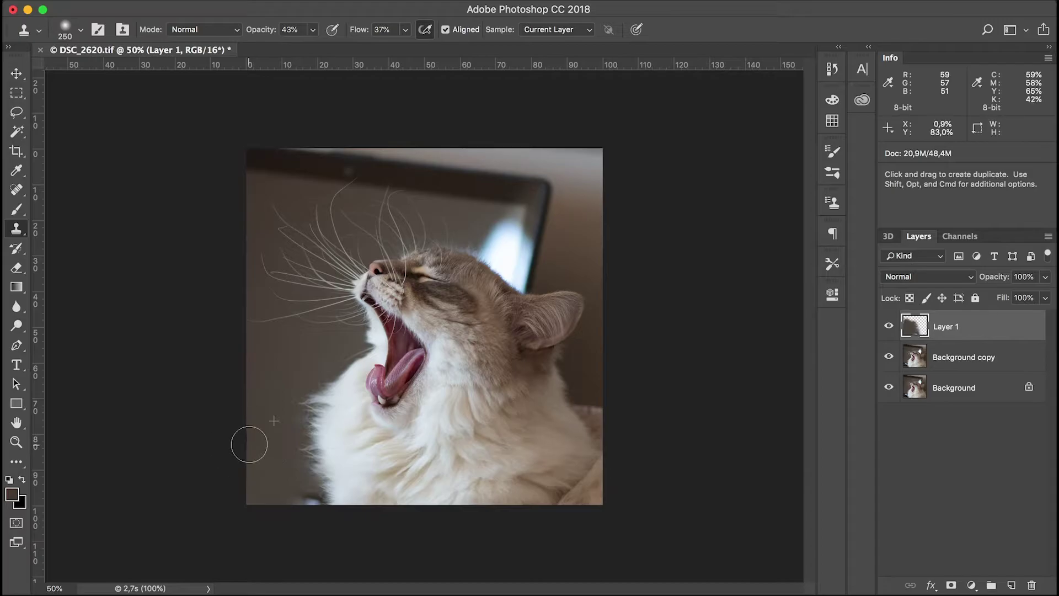
pyautogui.moveTo(249, 442)
pyautogui.mouseDown()
pyautogui.moveTo(247, 431)
pyautogui.moveTo(248, 445)
pyautogui.mouseUp()
pyautogui.keyDown('alt'); pyautogui.click(267, 478); pyautogui.keyUp('alt')
pyautogui.keyDown('alt'); pyautogui.click(274, 482); pyautogui.keyUp('alt')
# - Clone out the last light spot beside the cat's chest fur and even out the retouched screen area
pyautogui.click(307, 500)
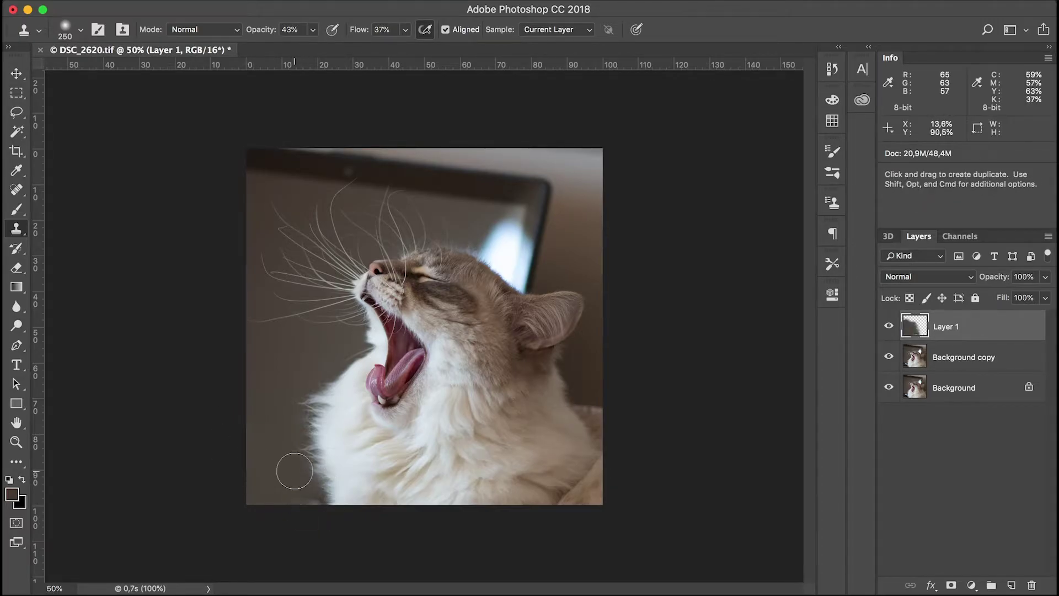
pyautogui.moveTo(314, 499); pyautogui.dragTo(313, 500)
pyautogui.keyDown('alt'); pyautogui.click(268, 477); pyautogui.keyUp('alt')
pyautogui.click(272, 475)
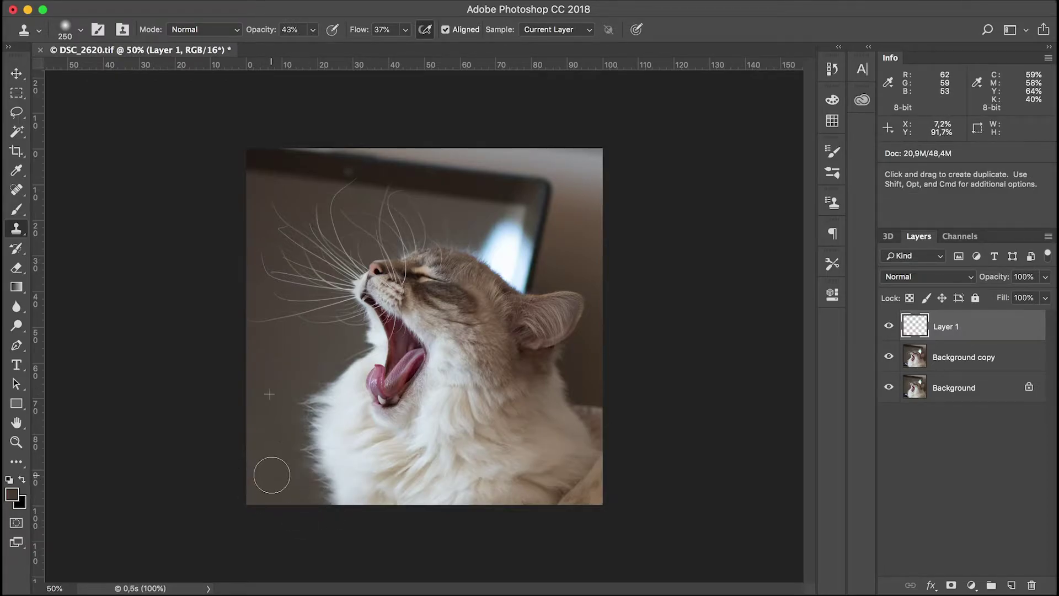
pyautogui.click(260, 469)
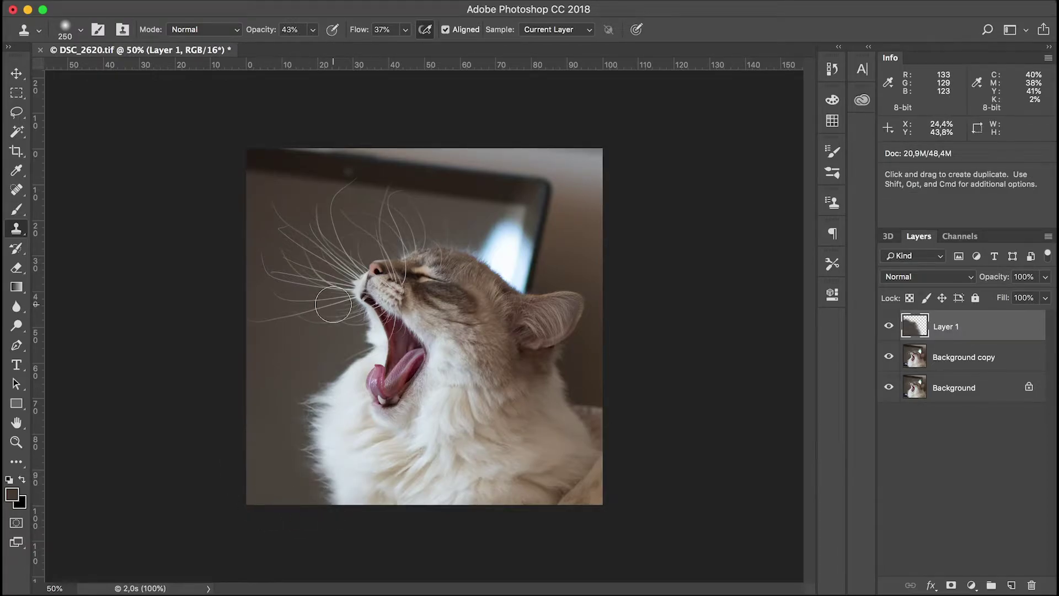
# - Sample the background from Background copy and stamp a spot onto the cat's white neck fur on Layer 1
pyautogui.click(899, 367)
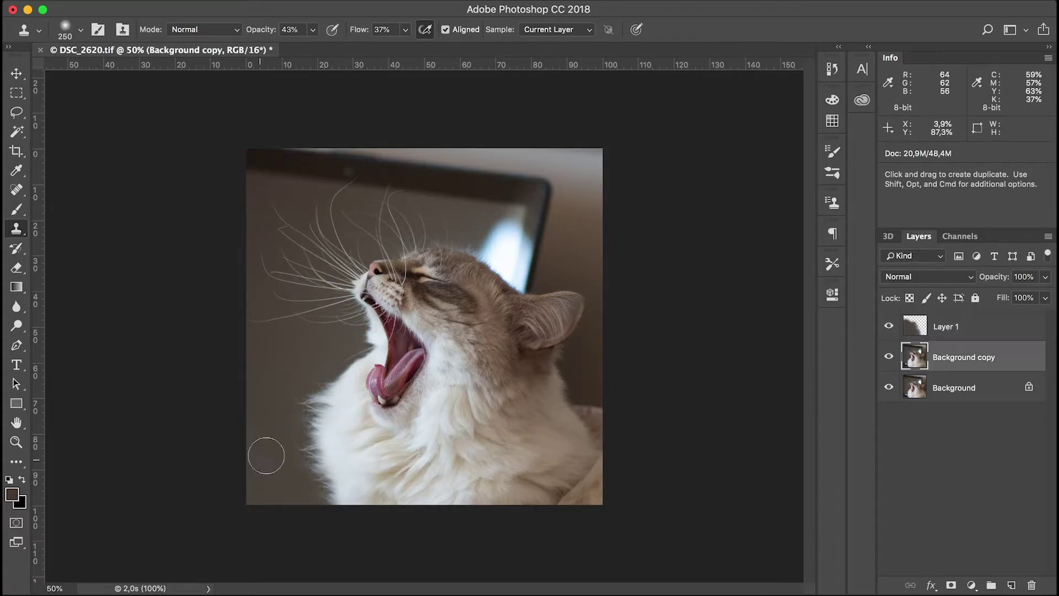
pyautogui.hotkey('alt', ']')
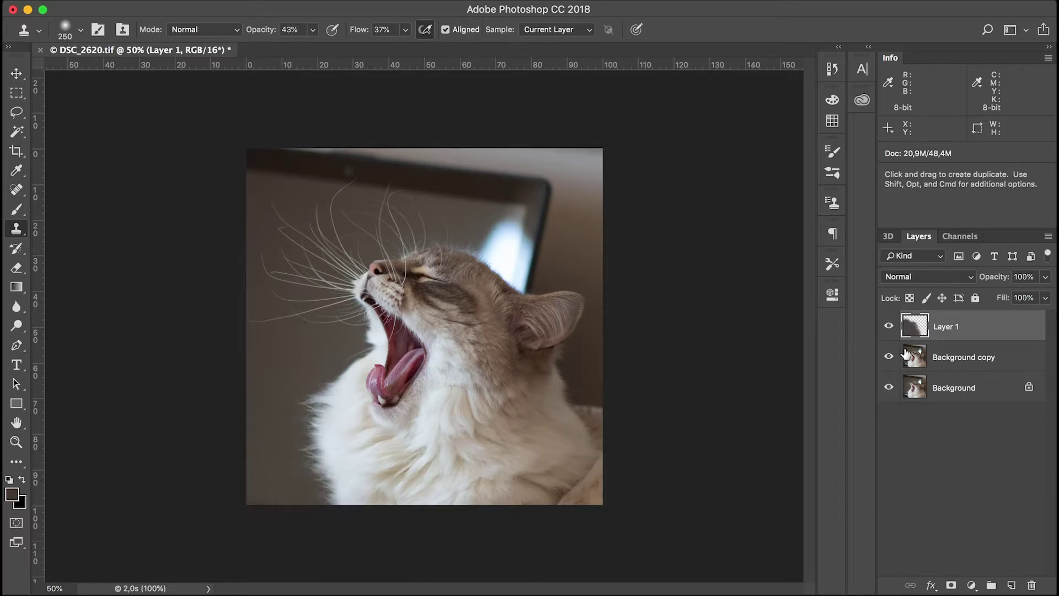
pyautogui.hotkey('alt', '[')
pyautogui.click(915, 326)
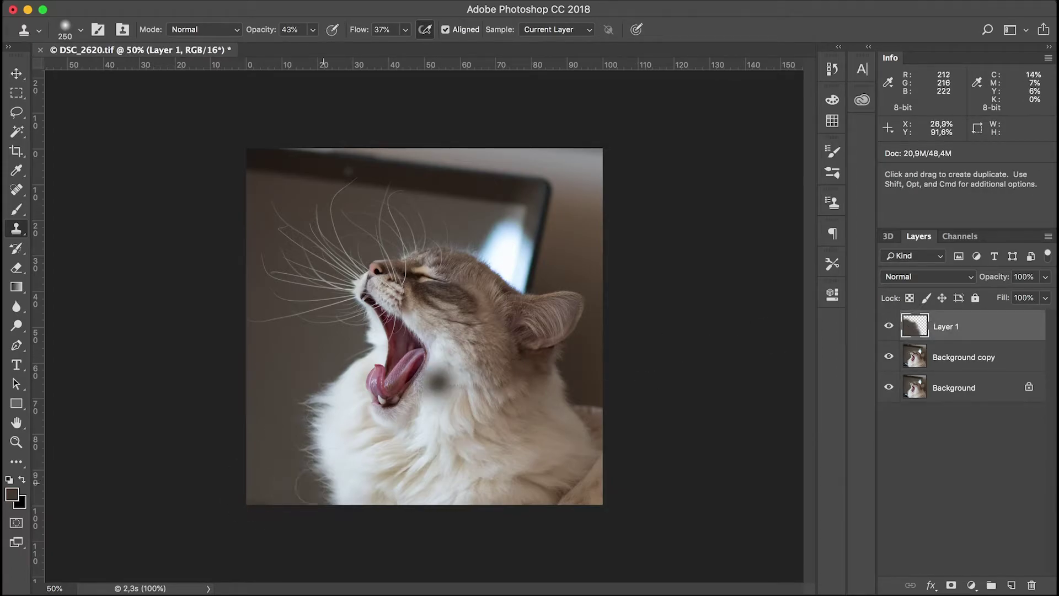
# - Undo the spot stamped on the cat's neck fur and touch up the screen background beside its lower chest
pyautogui.click(278, 479)
pyautogui.click(275, 493)
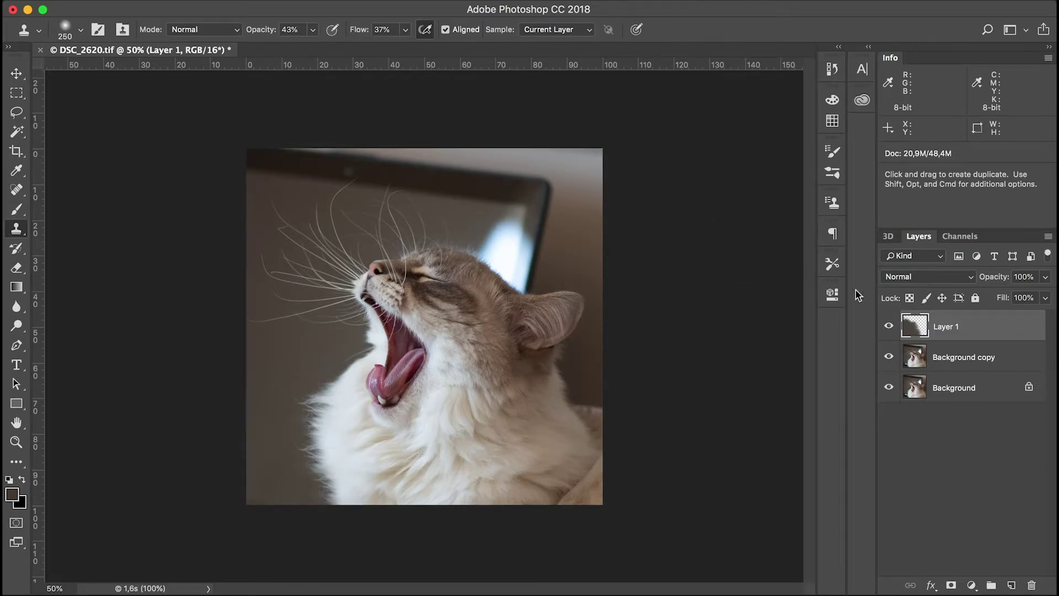
# - Merge duplicates of Layer 1 and Background copy into a single layer, and duplicate that merged layer
pyautogui.keyDown('shift'); pyautogui.click(917, 362); pyautogui.keyUp('shift')
pyautogui.moveTo(916, 359); pyautogui.dragTo(1012, 585)
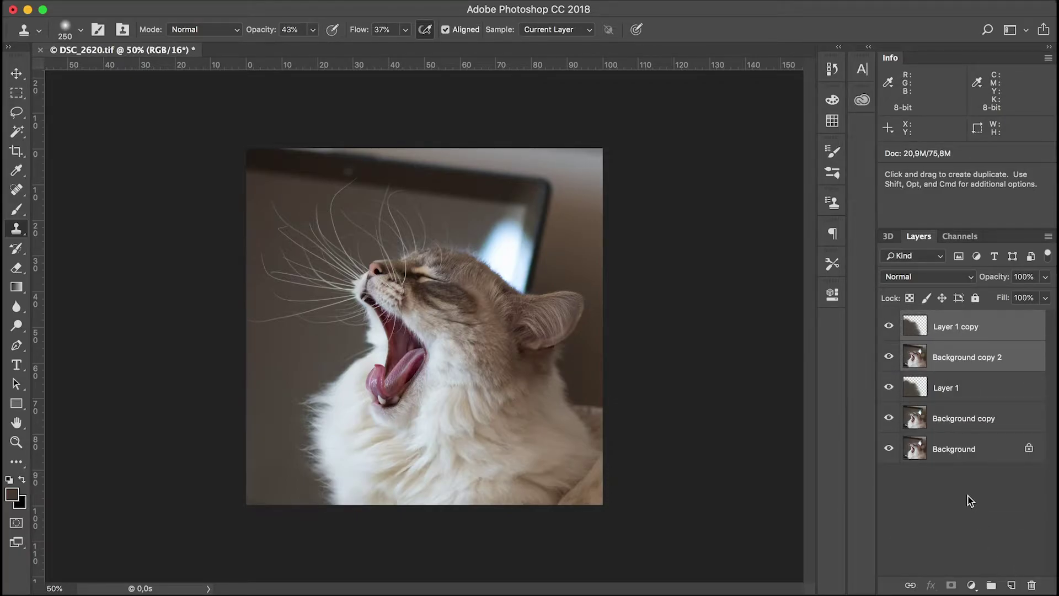
pyautogui.press('super+e')
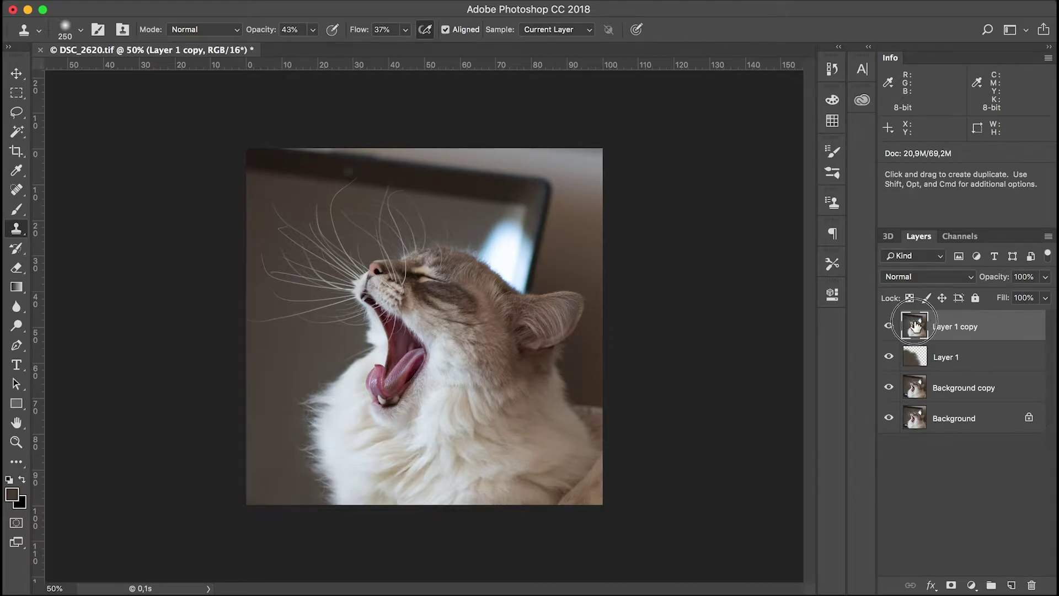
pyautogui.moveTo(919, 328); pyautogui.dragTo(1012, 585)
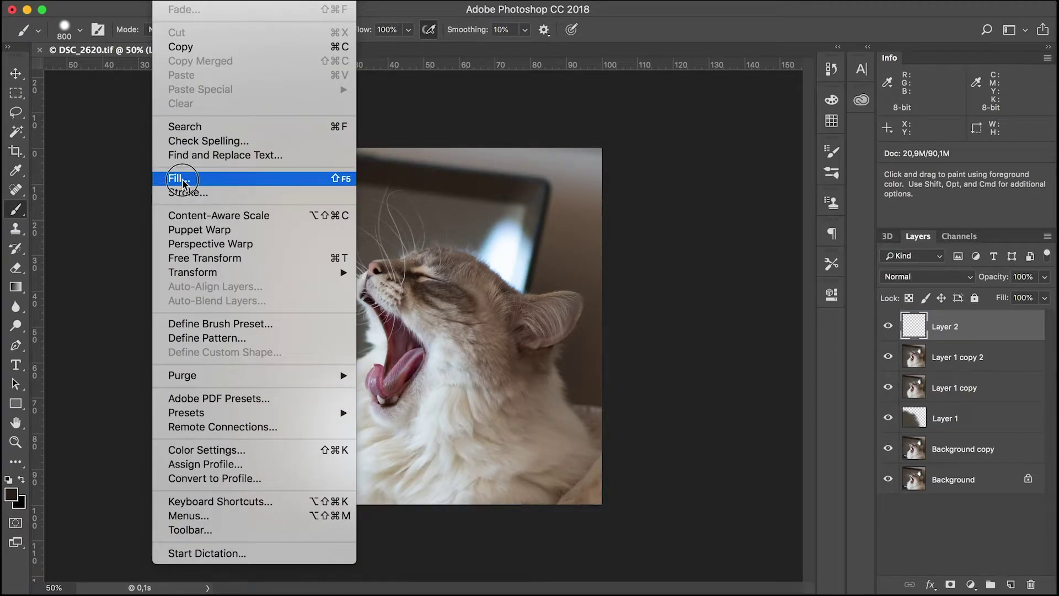
# - Fill the empty Layer 2 with black at 100% opacity in Normal mode and add a white layer mask to it
pyautogui.click(182, 180)
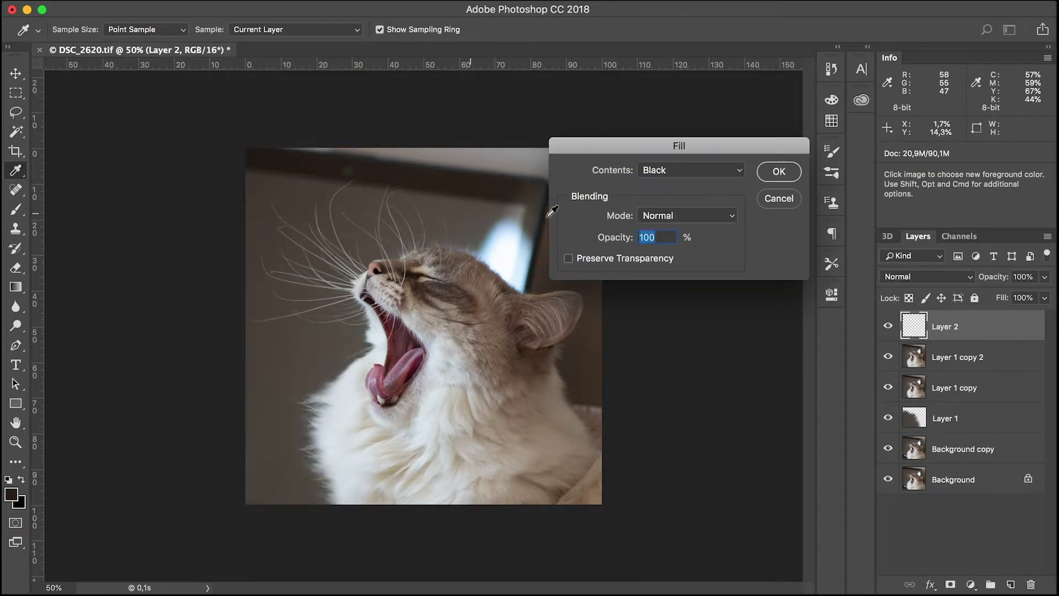
pyautogui.click(779, 171)
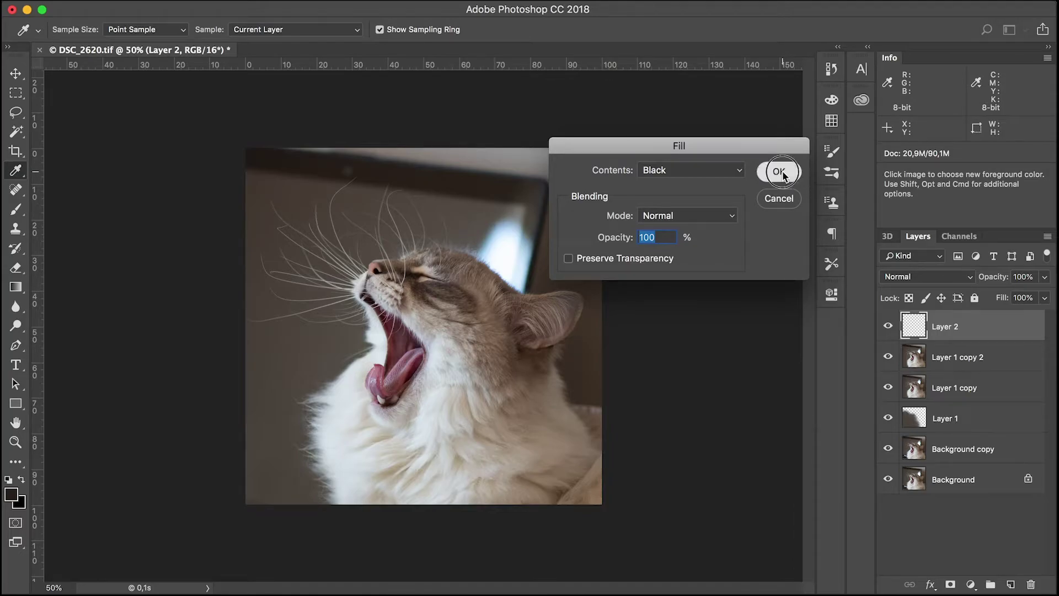
pyautogui.press('b')
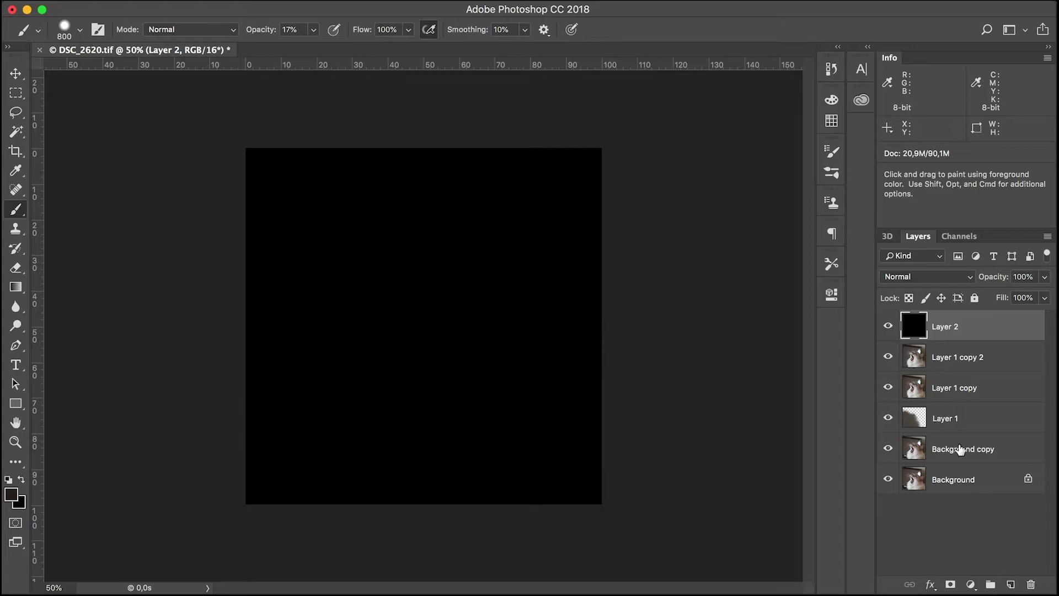
pyautogui.click(951, 584)
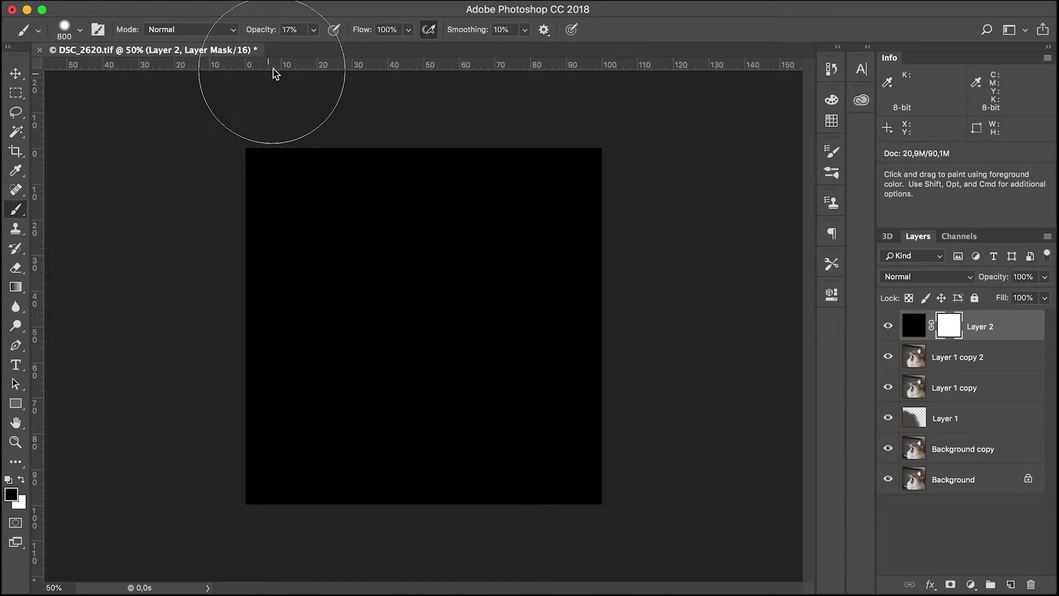
# - Paint black on Layer 2's mask with a brush at 9% opacity to reveal the cat, keeping the photo's upper edge darker
pyautogui.click(314, 30)
pyautogui.moveTo(313, 49); pyautogui.dragTo(307, 48)
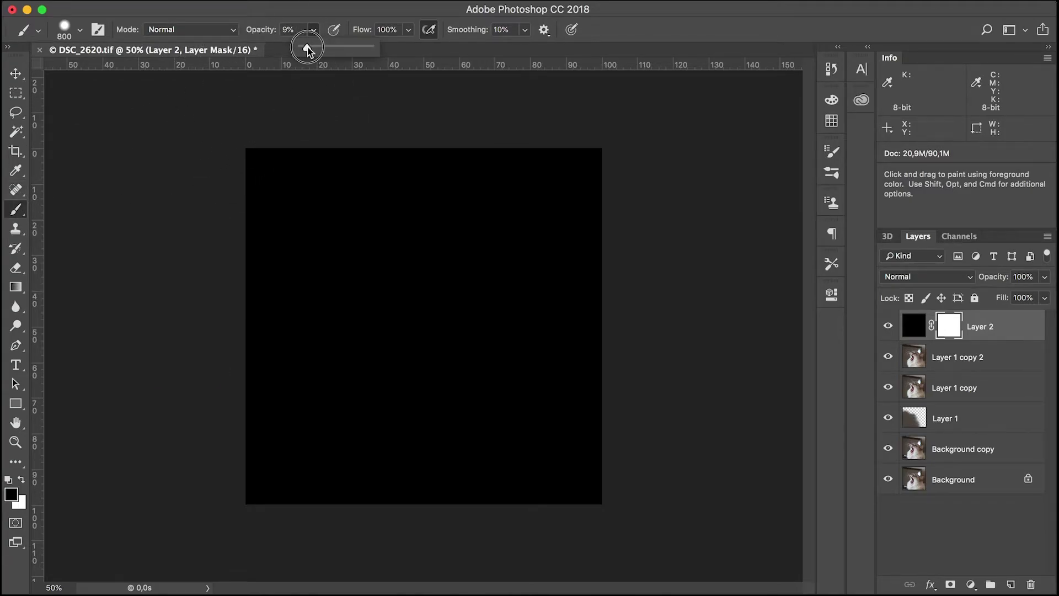
pyautogui.moveTo(300, 430)
pyautogui.mouseDown()
pyautogui.moveTo(307, 383)
pyautogui.moveTo(425, 550)
pyautogui.moveTo(503, 262)
pyautogui.moveTo(501, 425)
pyautogui.moveTo(253, 378)
pyautogui.moveTo(376, 446)
pyautogui.moveTo(303, 272)
pyautogui.moveTo(315, 213)
pyautogui.moveTo(622, 346)
pyautogui.moveTo(583, 303)
pyautogui.moveTo(615, 379)
pyautogui.moveTo(387, 386)
pyautogui.moveTo(372, 254)
pyautogui.moveTo(303, 201)
pyautogui.moveTo(284, 249)
pyautogui.moveTo(260, 403)
pyautogui.moveTo(272, 542)
pyautogui.moveTo(560, 497)
pyautogui.moveTo(495, 390)
pyautogui.moveTo(699, 300)
pyautogui.mouseUp()
pyautogui.moveTo(255, 176)
pyautogui.mouseDown()
pyautogui.moveTo(548, 160)
pyautogui.moveTo(157, 175)
pyautogui.moveTo(495, 123)
pyautogui.moveTo(341, 164)
pyautogui.moveTo(639, 185)
pyautogui.mouseUp()
pyautogui.moveTo(531, 383)
pyautogui.mouseDown()
pyautogui.moveTo(469, 243)
pyautogui.moveTo(354, 224)
pyautogui.moveTo(276, 230)
pyautogui.moveTo(428, 258)
pyautogui.mouseUp()
pyautogui.moveTo(426, 326)
pyautogui.mouseDown()
pyautogui.moveTo(474, 420)
pyautogui.moveTo(579, 480)
pyautogui.moveTo(538, 369)
pyautogui.moveTo(525, 381)
pyautogui.moveTo(530, 336)
pyautogui.moveTo(558, 300)
pyautogui.mouseUp()
pyautogui.moveTo(576, 361)
pyautogui.mouseDown()
pyautogui.moveTo(486, 420)
pyautogui.moveTo(397, 304)
pyautogui.mouseUp()
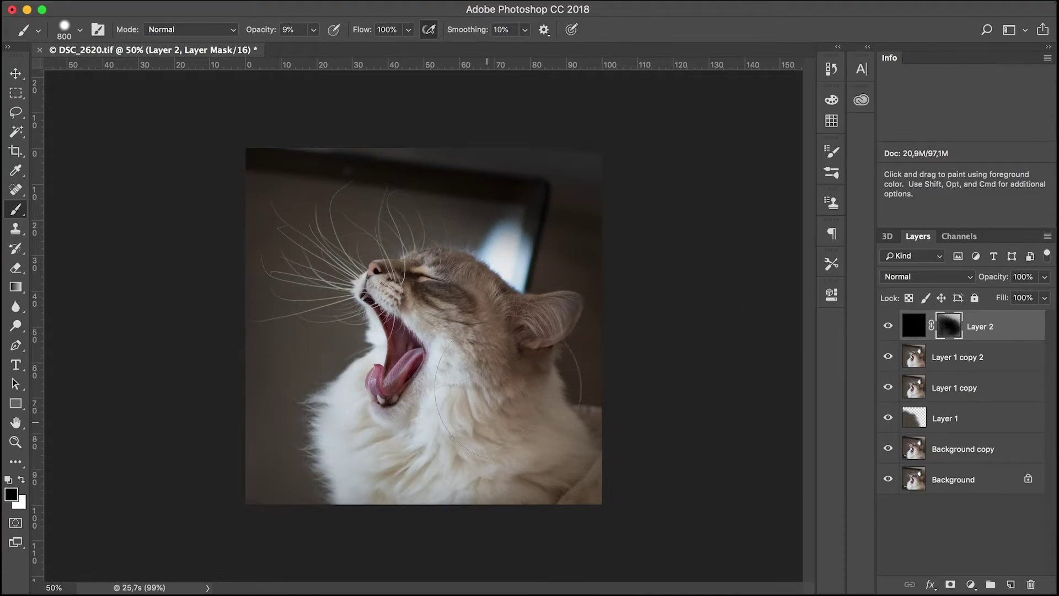
# - Paint black on Layer 2's mask at 25% brush opacity over the cat's body and the background beside its lower chest
pyautogui.click(313, 30)
pyautogui.moveTo(313, 47); pyautogui.dragTo(324, 48)
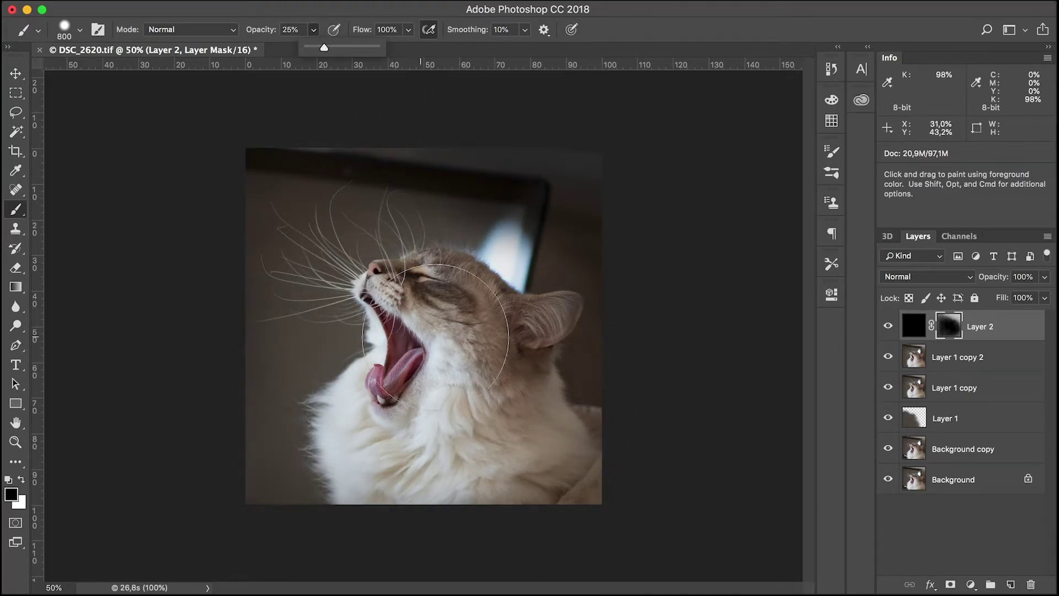
pyautogui.click(432, 335)
pyautogui.moveTo(234, 482)
pyautogui.mouseDown()
pyautogui.moveTo(582, 469)
pyautogui.moveTo(187, 480)
pyautogui.moveTo(525, 331)
pyautogui.moveTo(574, 284)
pyautogui.moveTo(313, 315)
pyautogui.mouseUp()
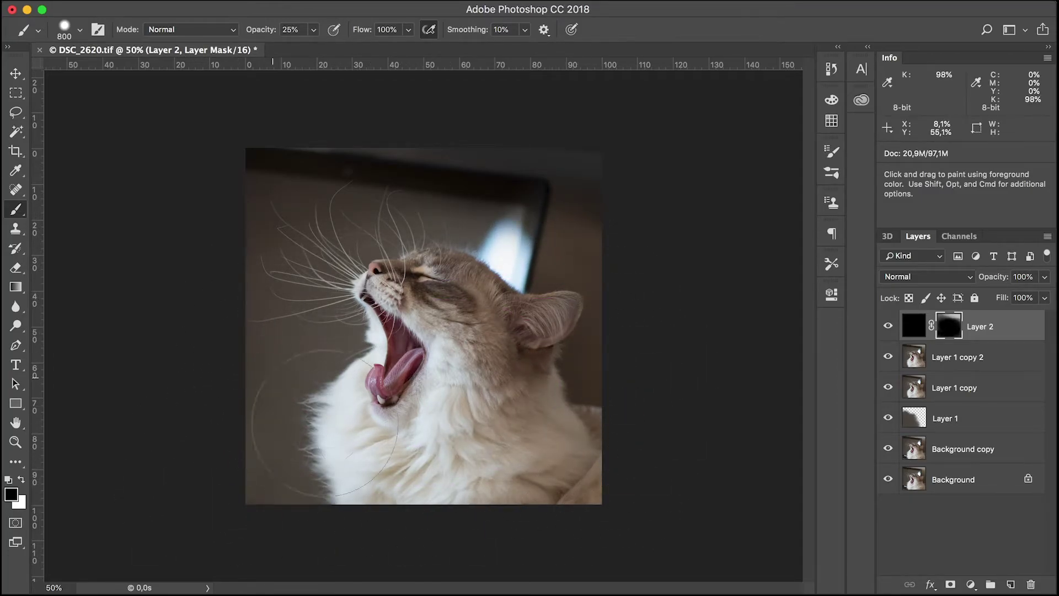
pyautogui.moveTo(309, 518); pyautogui.dragTo(281, 481)
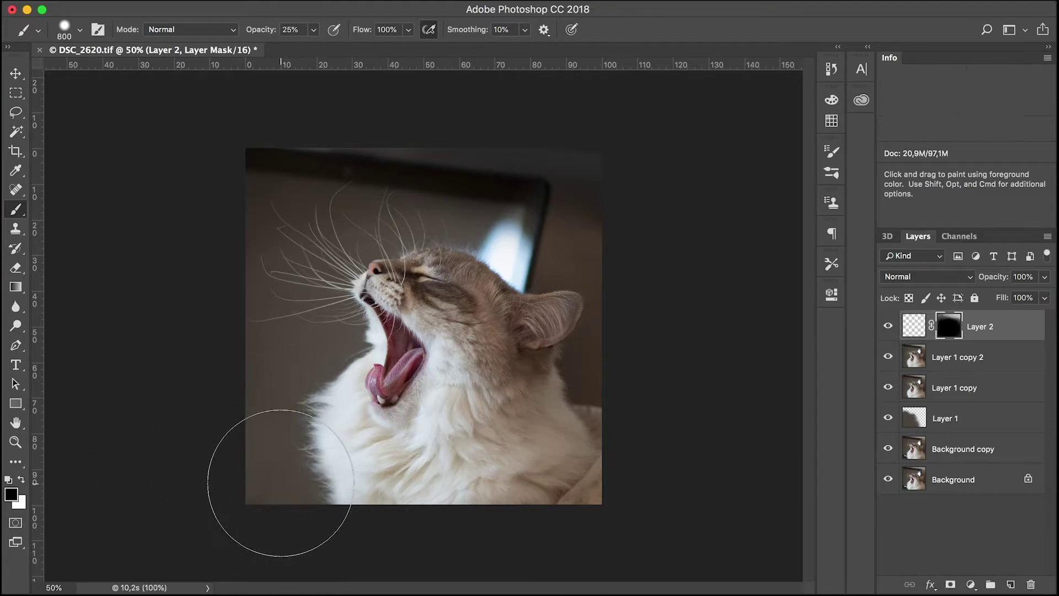
pyautogui.click(281, 481)
pyautogui.click(283, 494)
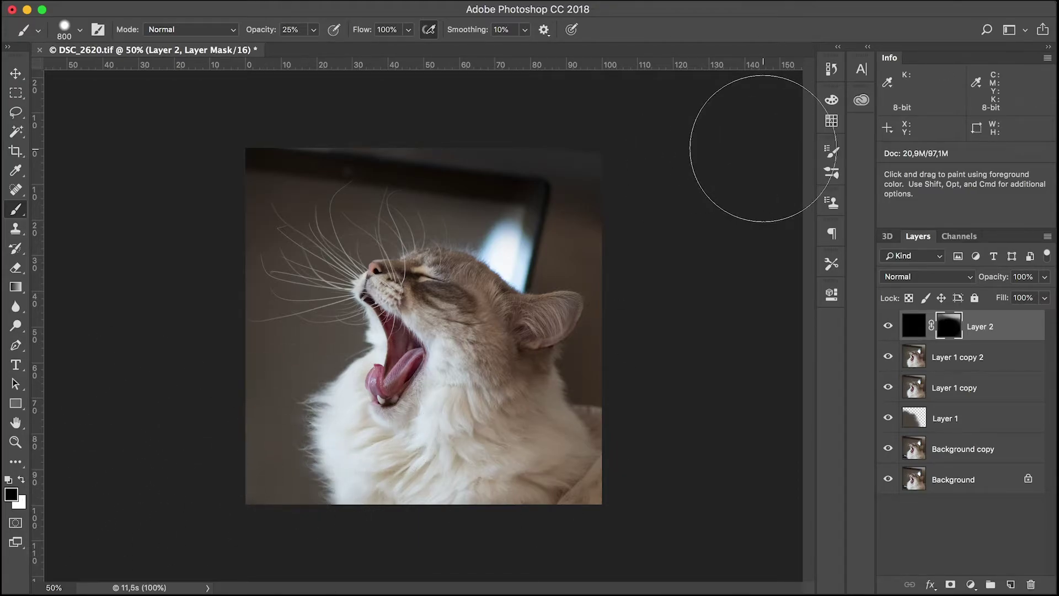
# - Save the photo as DSC_2620.tif over the existing file, with layers, no image compression and RLE layer compression
pyautogui.click(136, 0)
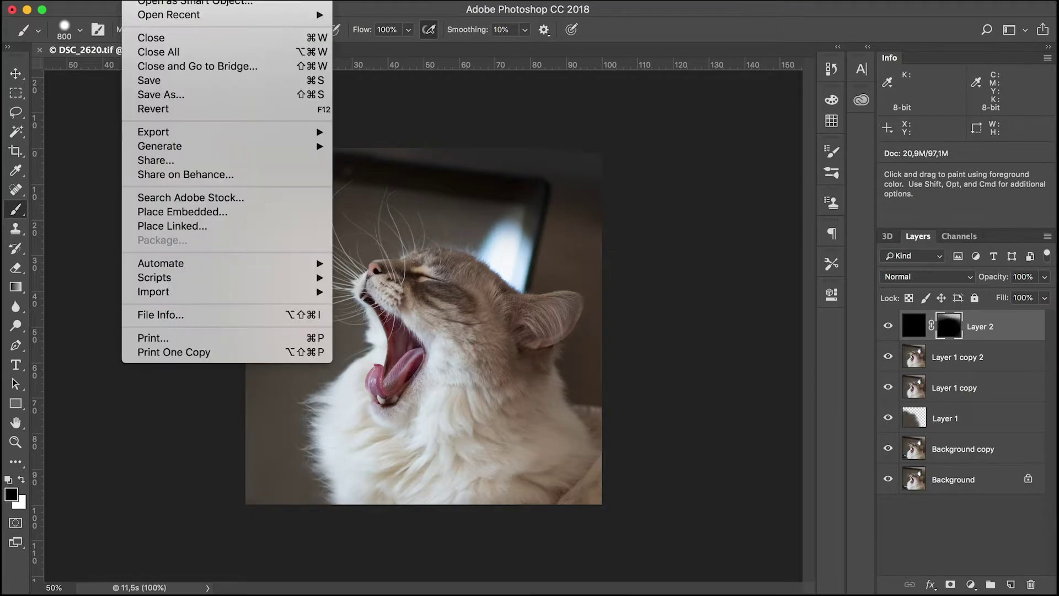
pyautogui.click(163, 94)
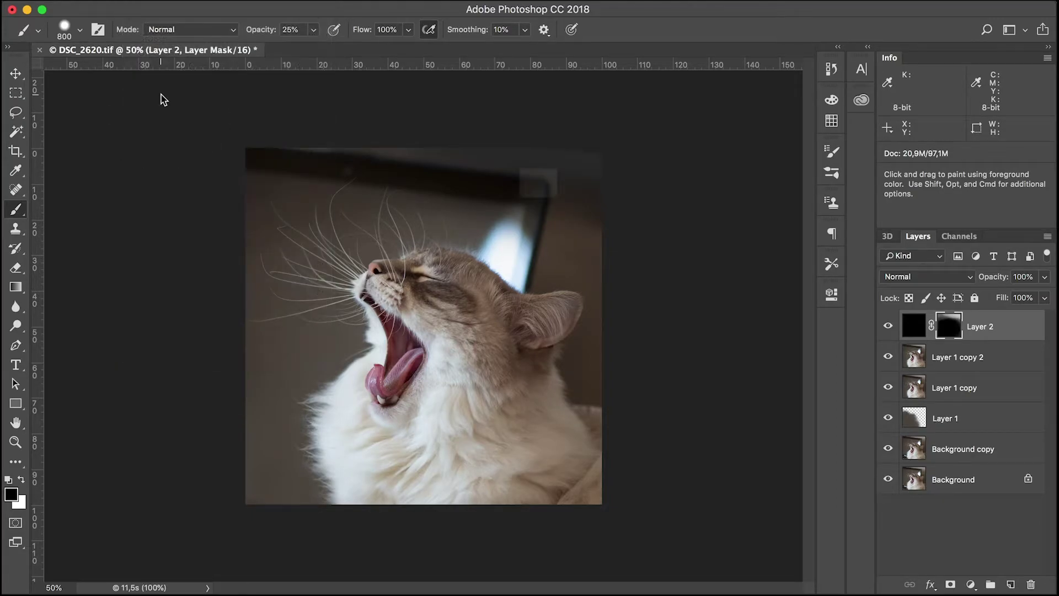
pyautogui.click(706, 307)
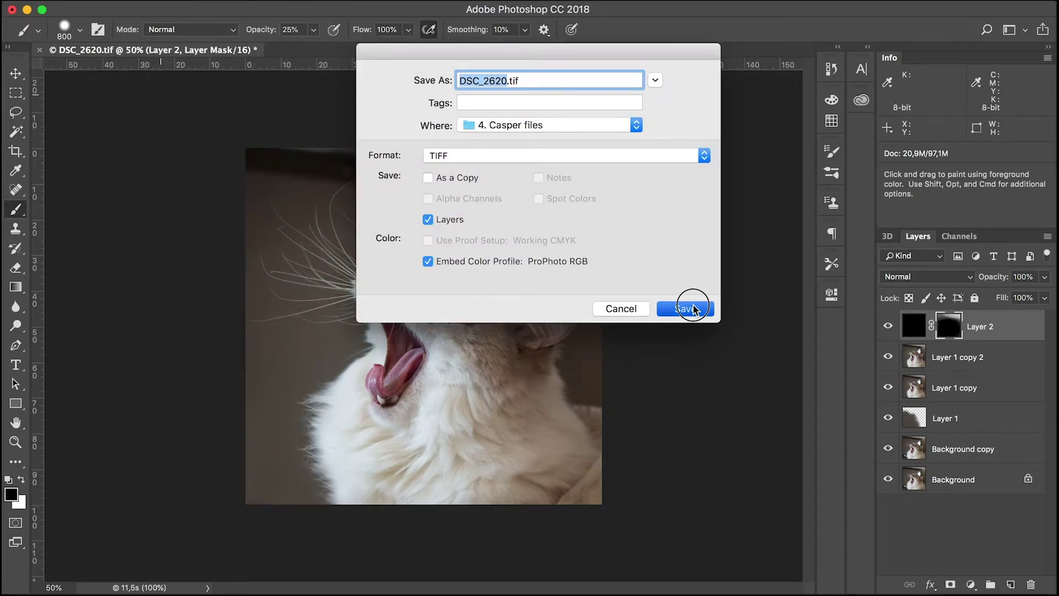
pyautogui.click(629, 148)
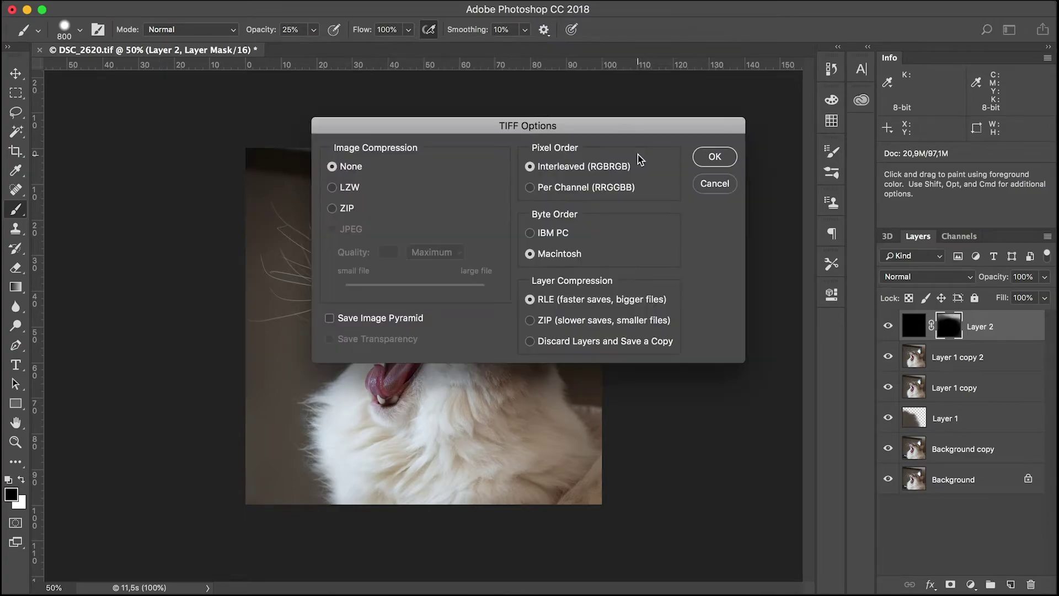
pyautogui.click(733, 158)
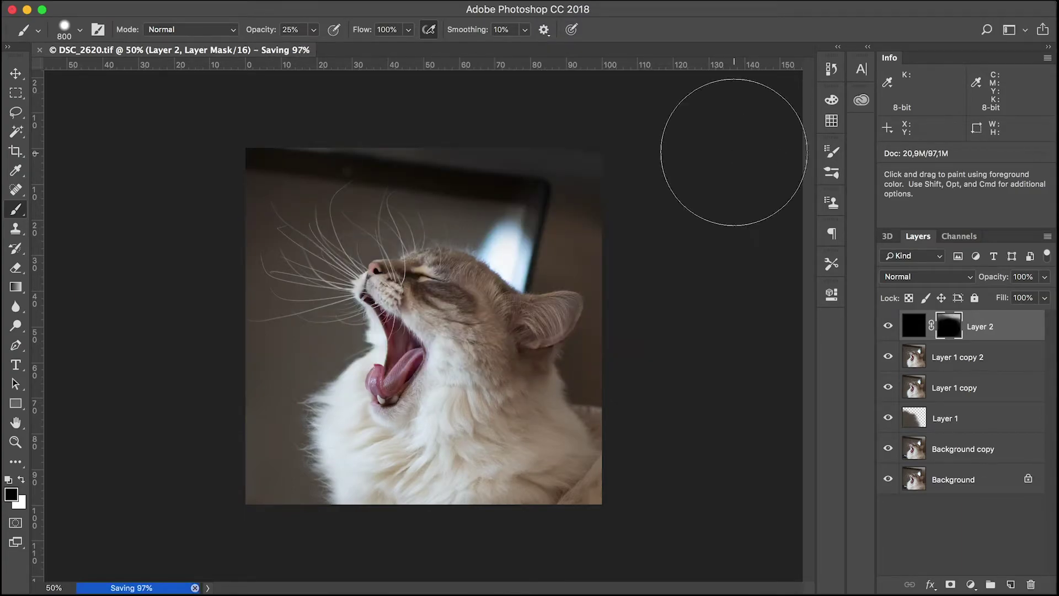
# - Examine the cat's face and fur up close at 200%, then return to the whole photo at 50%
pyautogui.press('super+1')
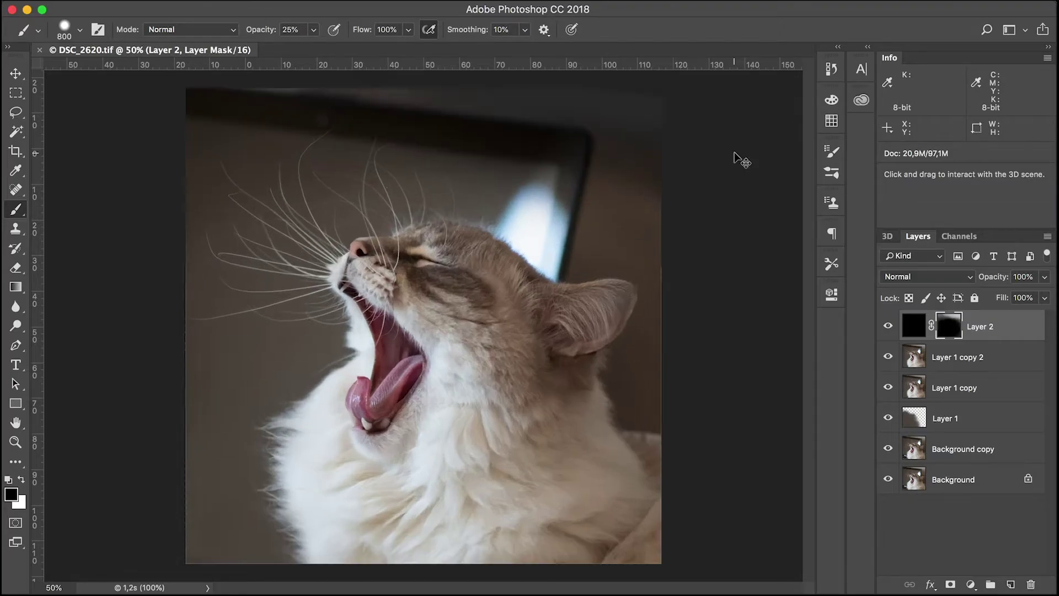
pyautogui.press('super+plus')
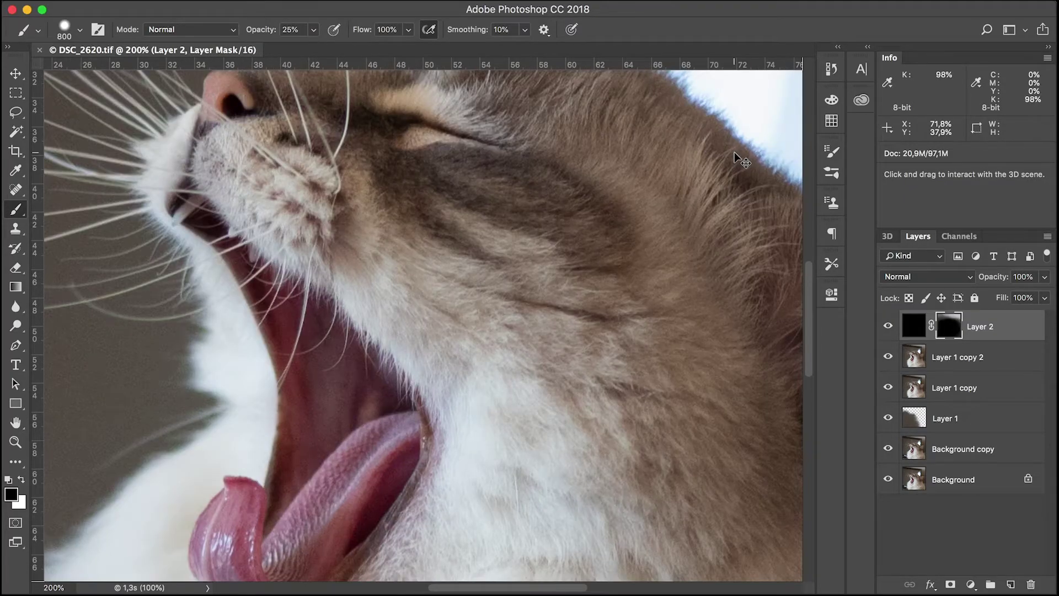
pyautogui.press('super+minus')
pyautogui.press('super+minus')
pyautogui.press('super+minus')
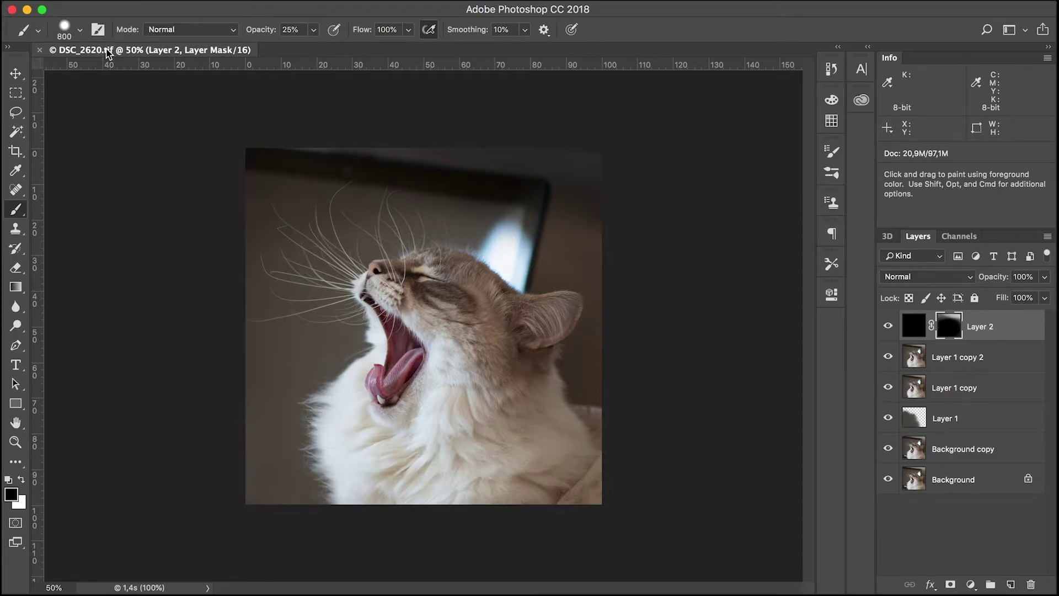
# - Switch to Lightroom and check the edited DSC_2620.tif at 1:1 and fitted to the view
pyautogui.click(69, 0)
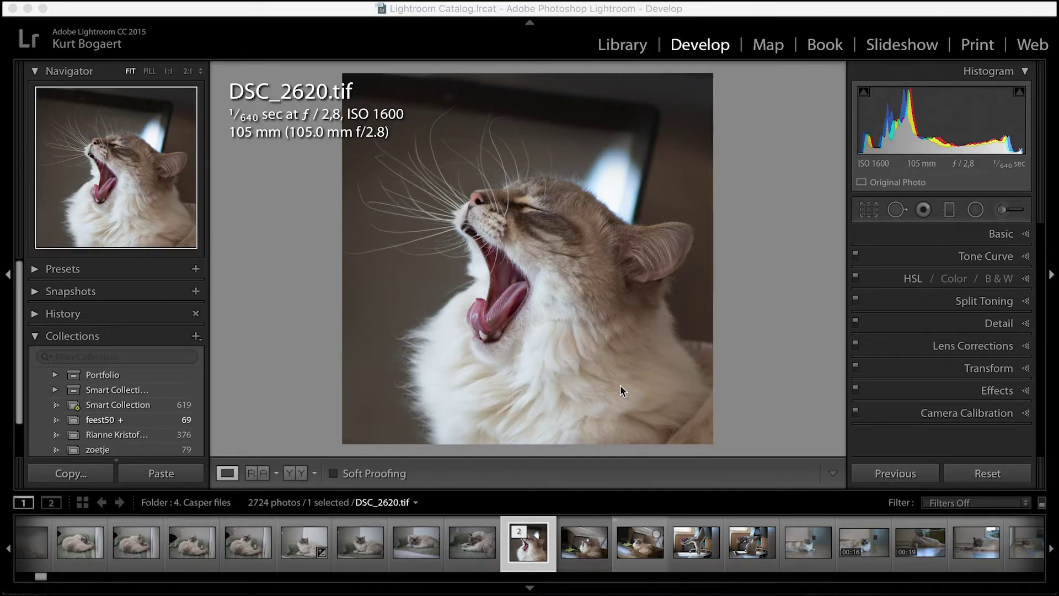
pyautogui.click(562, 252)
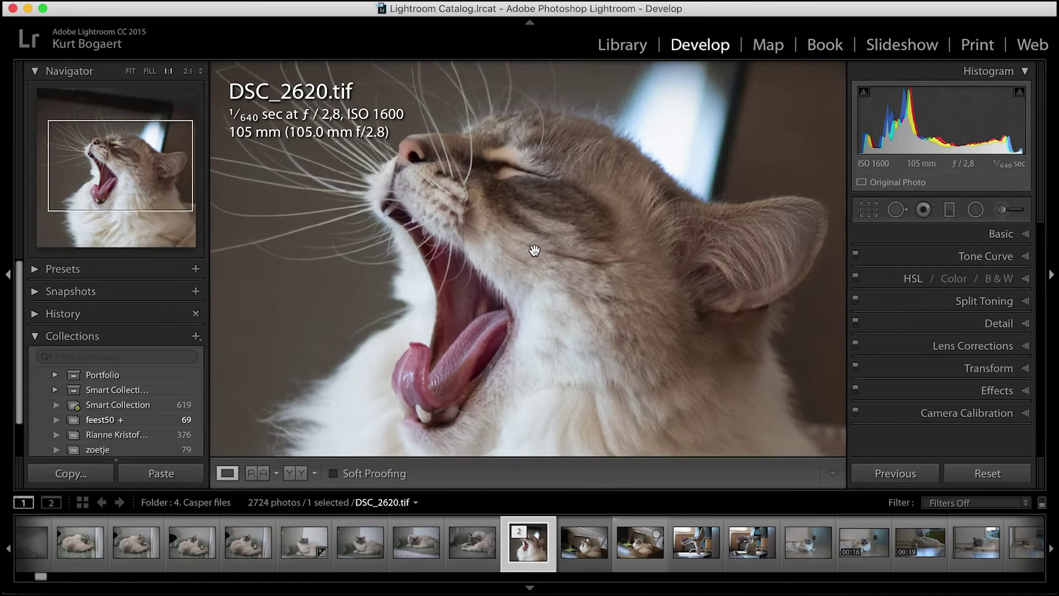
pyautogui.click(515, 253)
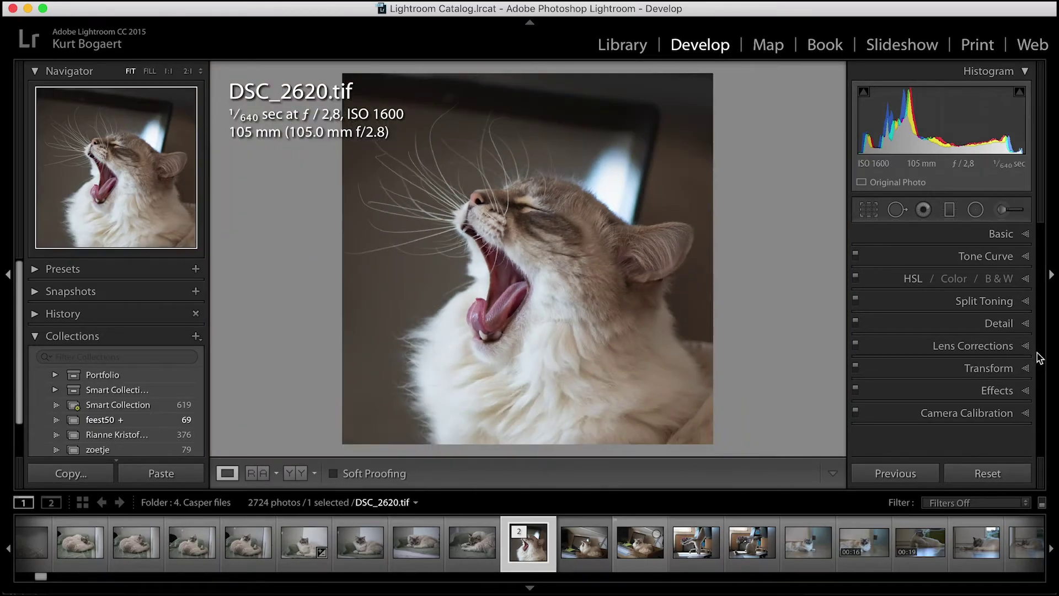
# - Set the photo's sharpening amount to 65 and luminance noise reduction to 12
pyautogui.click(1027, 325)
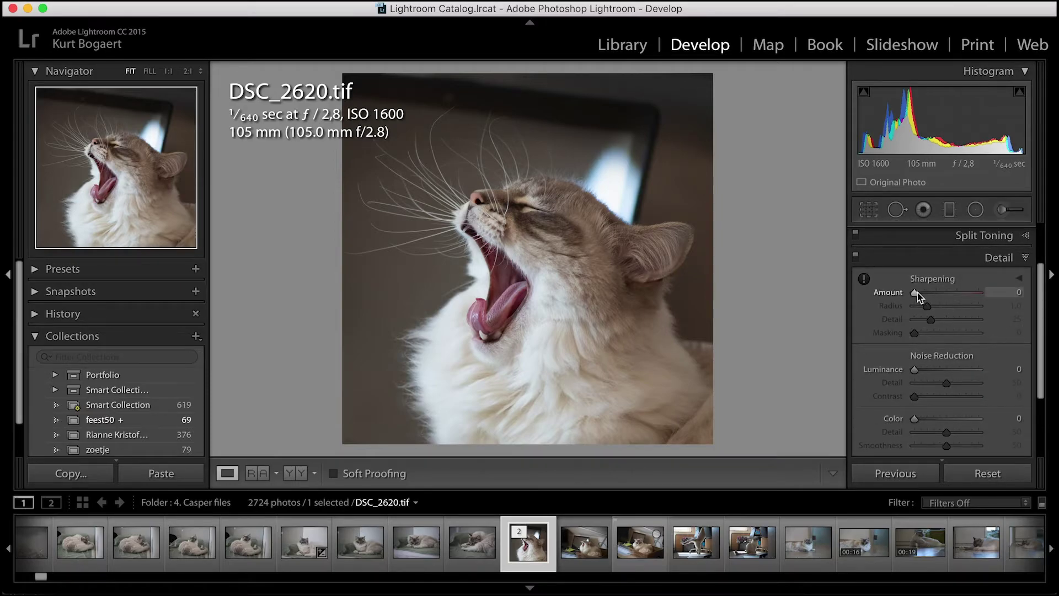
pyautogui.moveTo(915, 293); pyautogui.dragTo(944, 297)
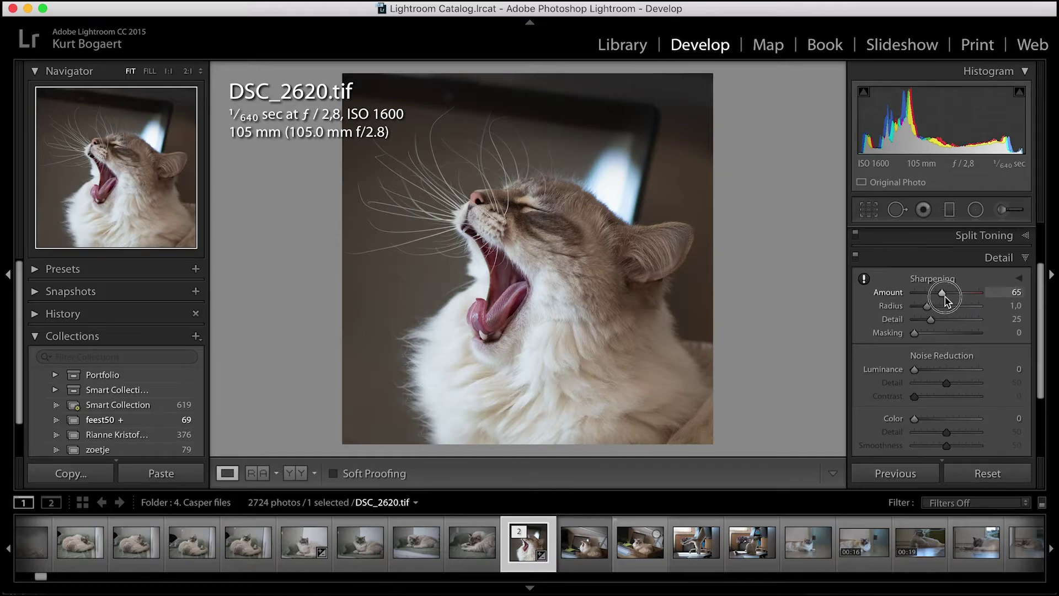
pyautogui.moveTo(945, 296); pyautogui.dragTo(948, 296)
pyautogui.moveTo(937, 370); pyautogui.dragTo(922, 372)
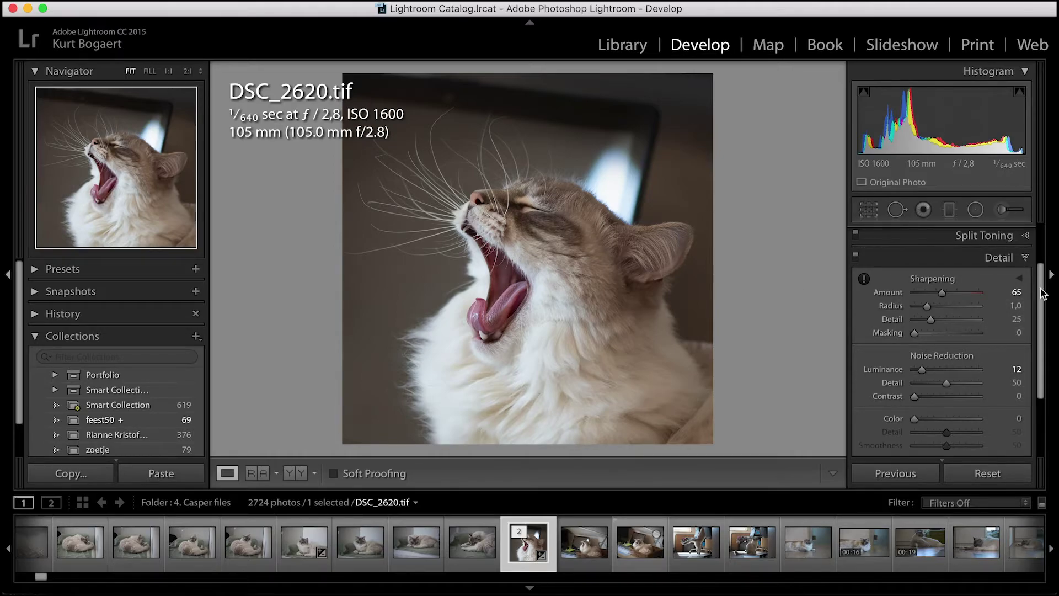
# - Set Dehaze to +5 and the Highlight Priority post-crop vignette amount to -18
pyautogui.moveTo(1042, 293); pyautogui.dragTo(1042, 334)
pyautogui.click(1024, 424)
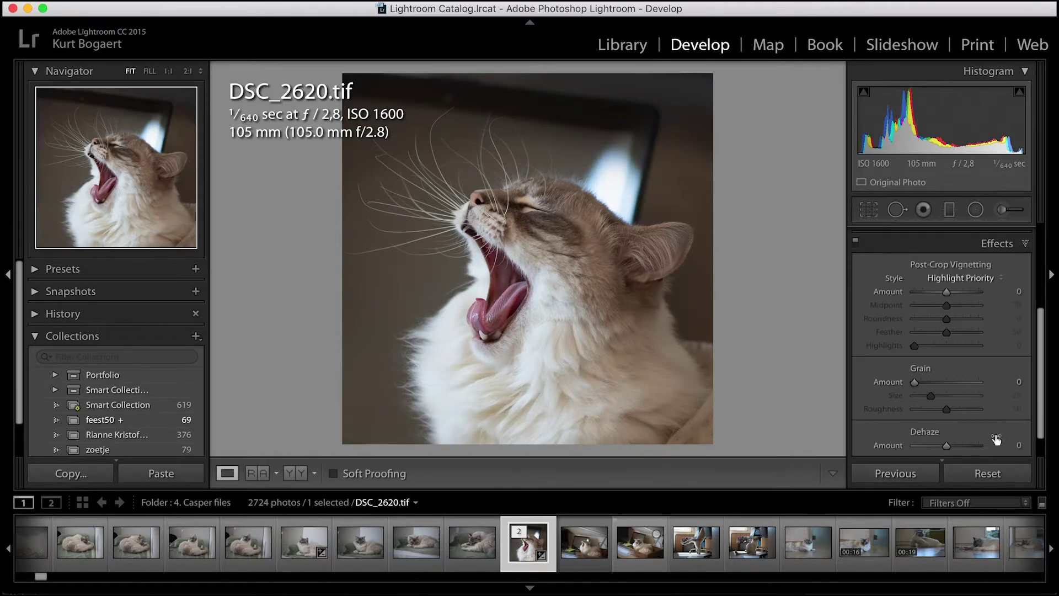
pyautogui.moveTo(948, 446)
pyautogui.mouseDown()
pyautogui.moveTo(975, 446)
pyautogui.moveTo(936, 445)
pyautogui.moveTo(949, 450)
pyautogui.mouseUp()
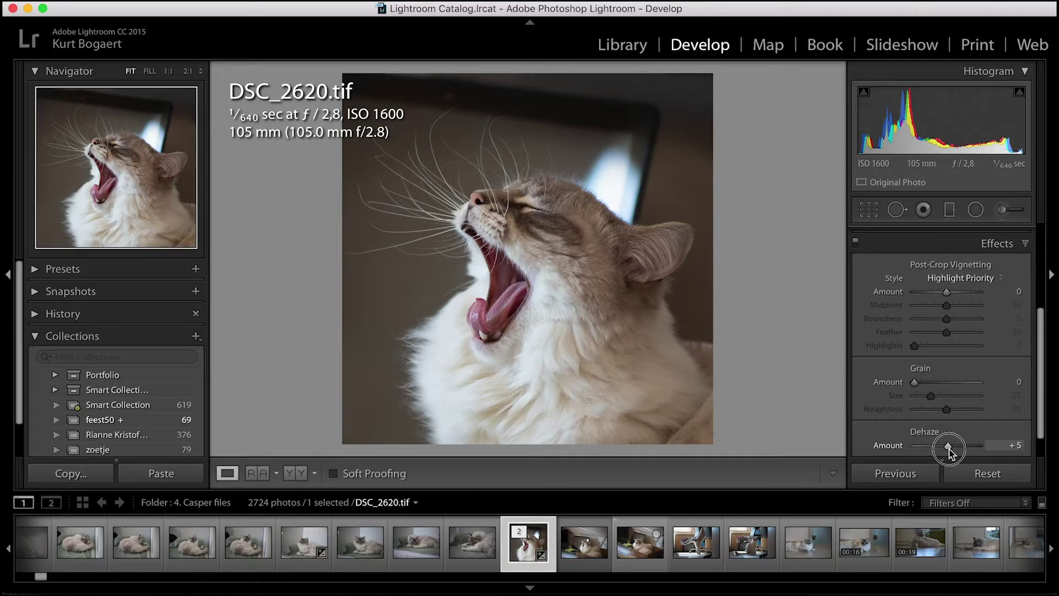
pyautogui.moveTo(947, 291); pyautogui.dragTo(943, 297)
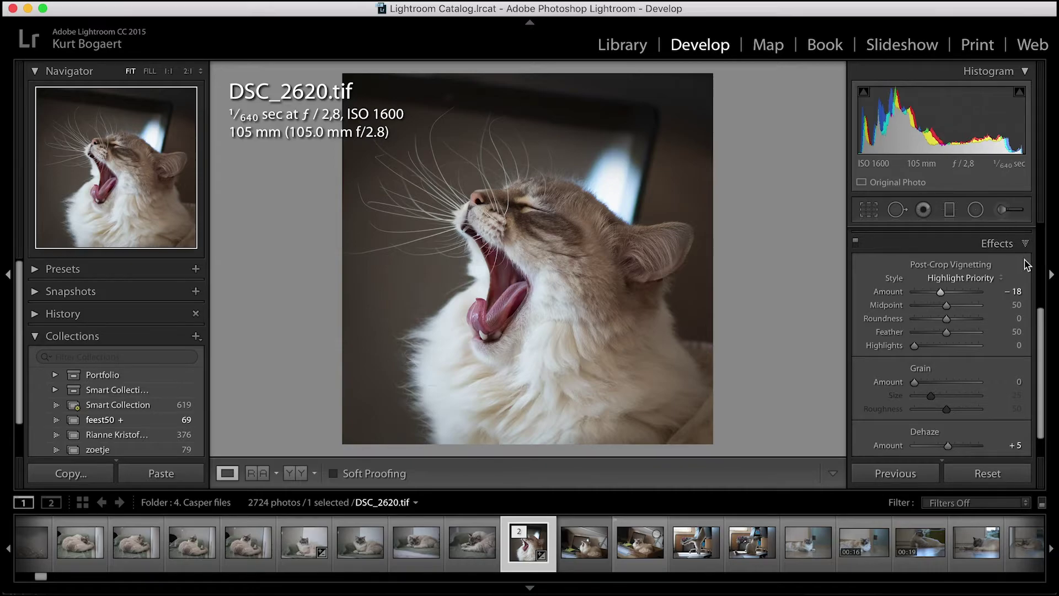
# - Adjust the photo's basic tone to Highlights -60, Exposure +0.30, Shadows +49 and Blacks -15
pyautogui.scroll(5, 1032, 243)
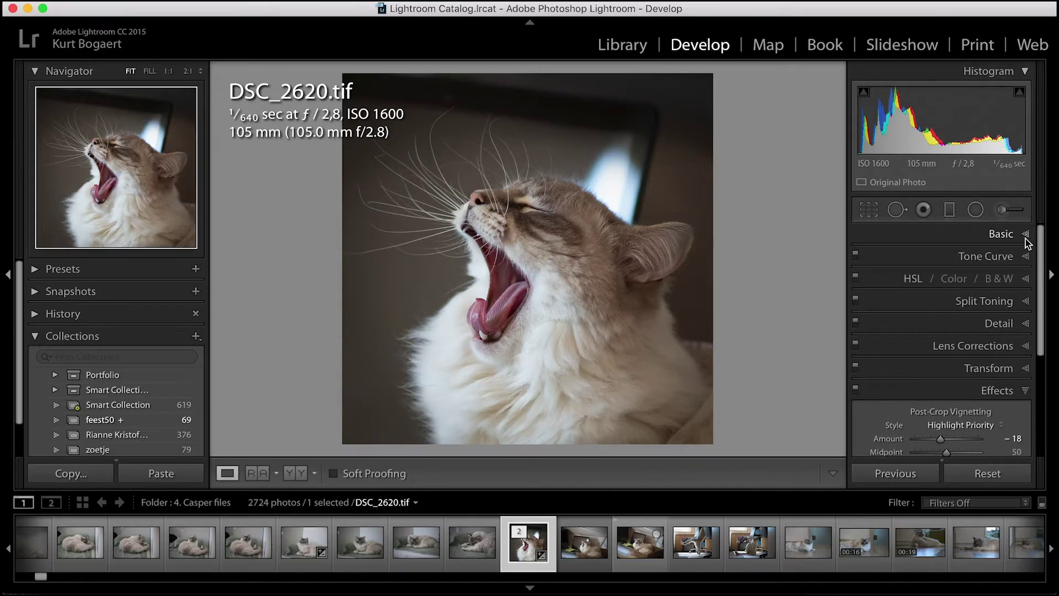
pyautogui.click(1020, 236)
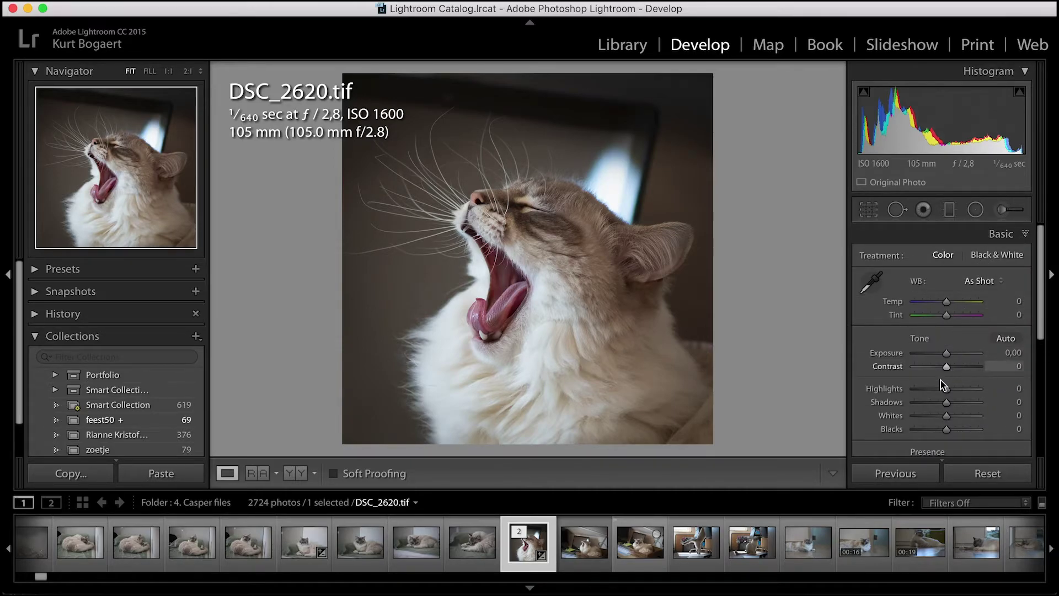
pyautogui.moveTo(947, 389); pyautogui.dragTo(927, 389)
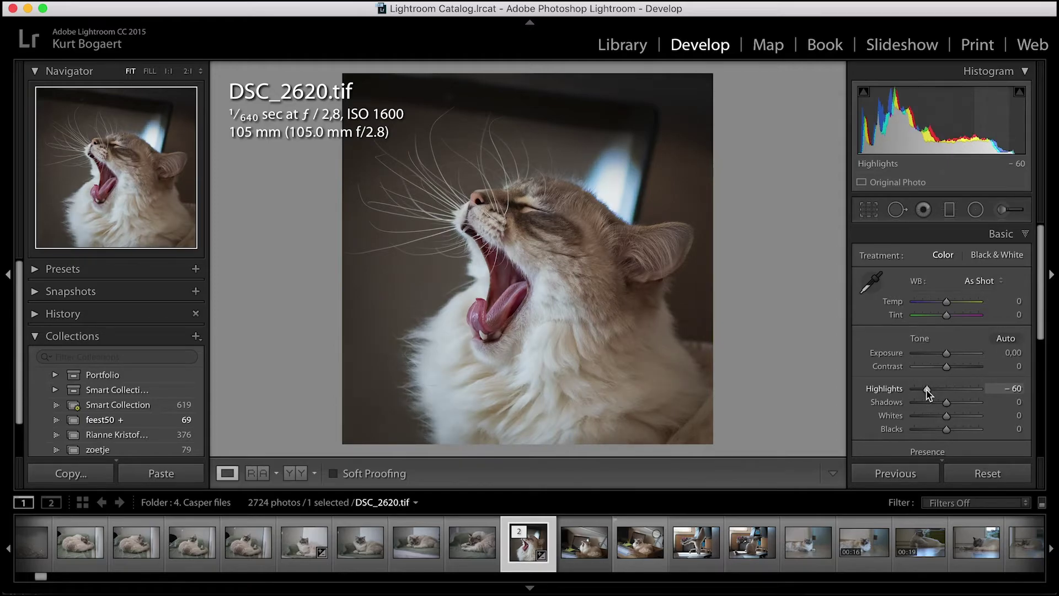
pyautogui.moveTo(947, 353); pyautogui.dragTo(948, 358)
pyautogui.moveTo(947, 430); pyautogui.dragTo(963, 407)
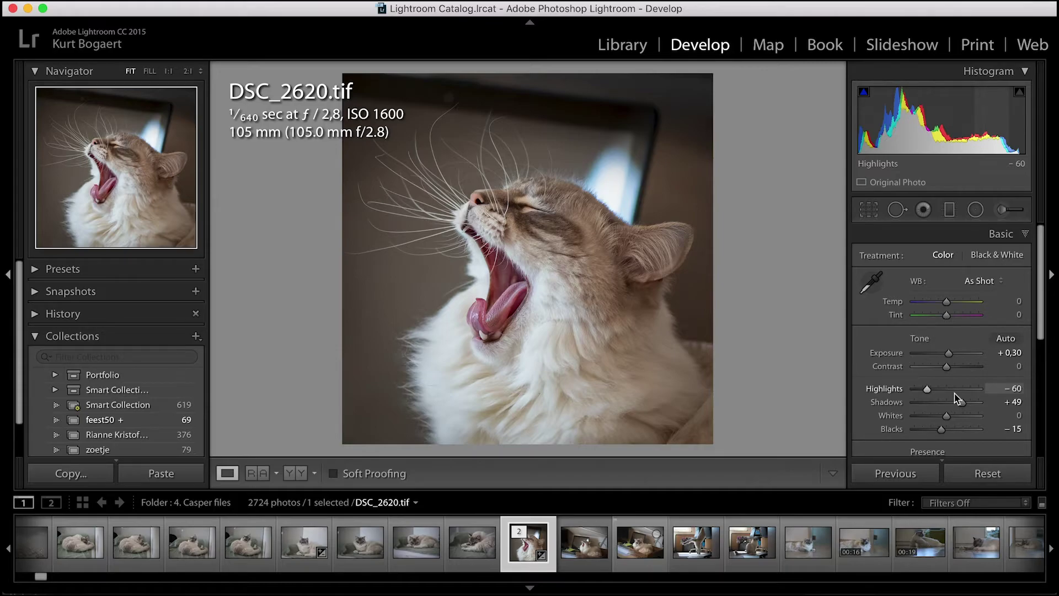
# - Raise the photo's Vibrance to +23
pyautogui.moveTo(1040, 305); pyautogui.dragTo(1041, 392)
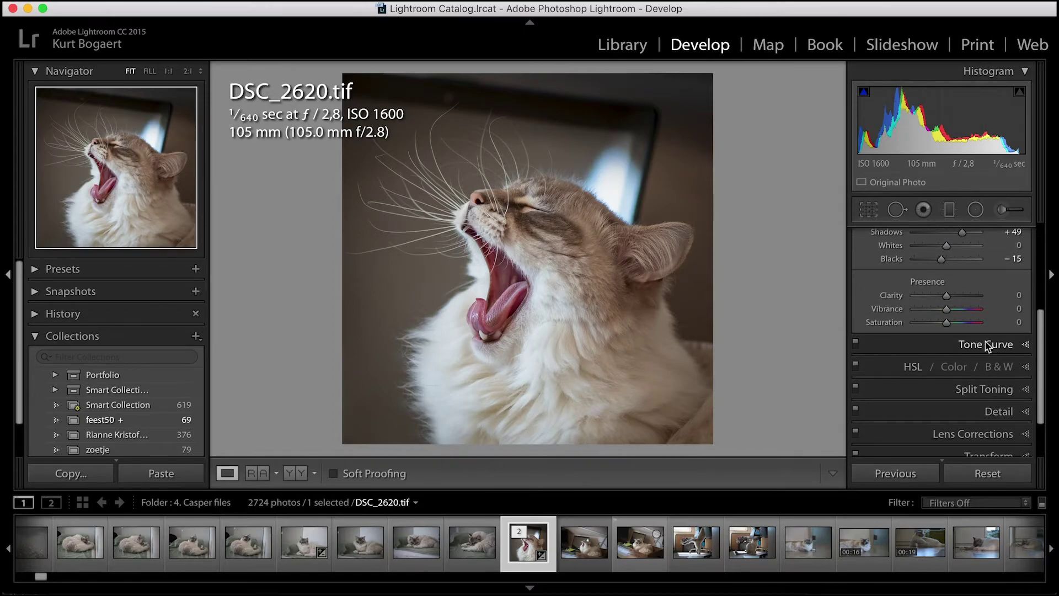
pyautogui.click(947, 311)
pyautogui.moveTo(947, 312); pyautogui.dragTo(956, 316)
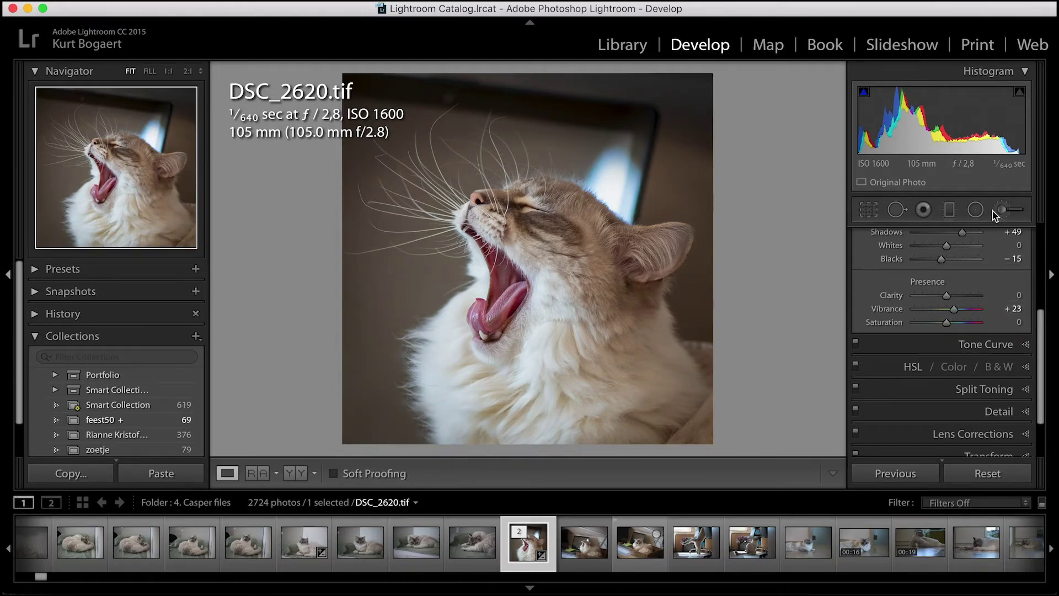
# - Start a new adjustment brush with Clarity set to 46 and Dehaze reset to 0
pyautogui.scroll(5, 1033, 336)
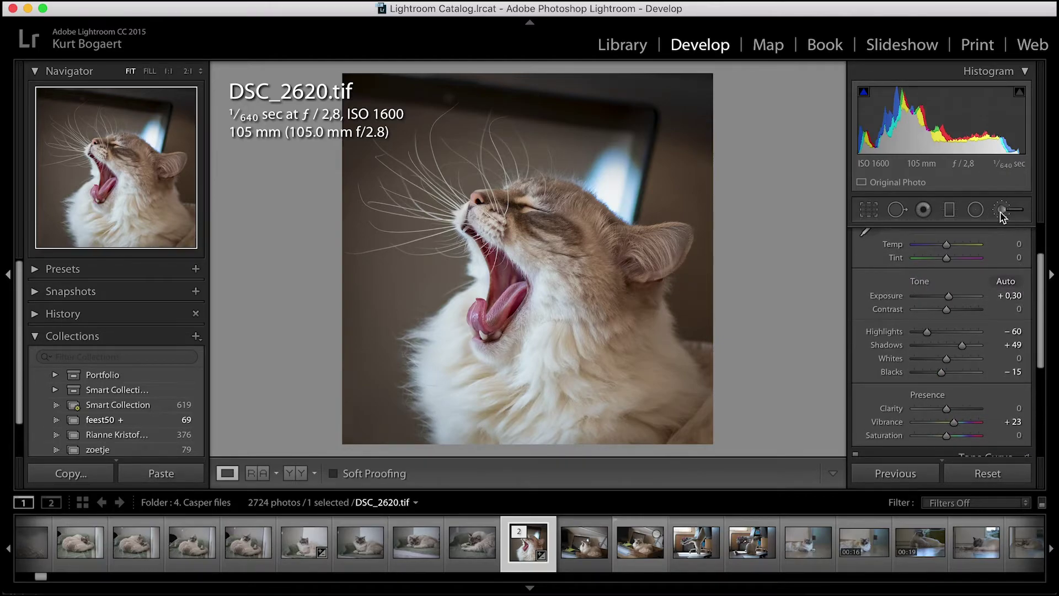
pyautogui.click(1001, 210)
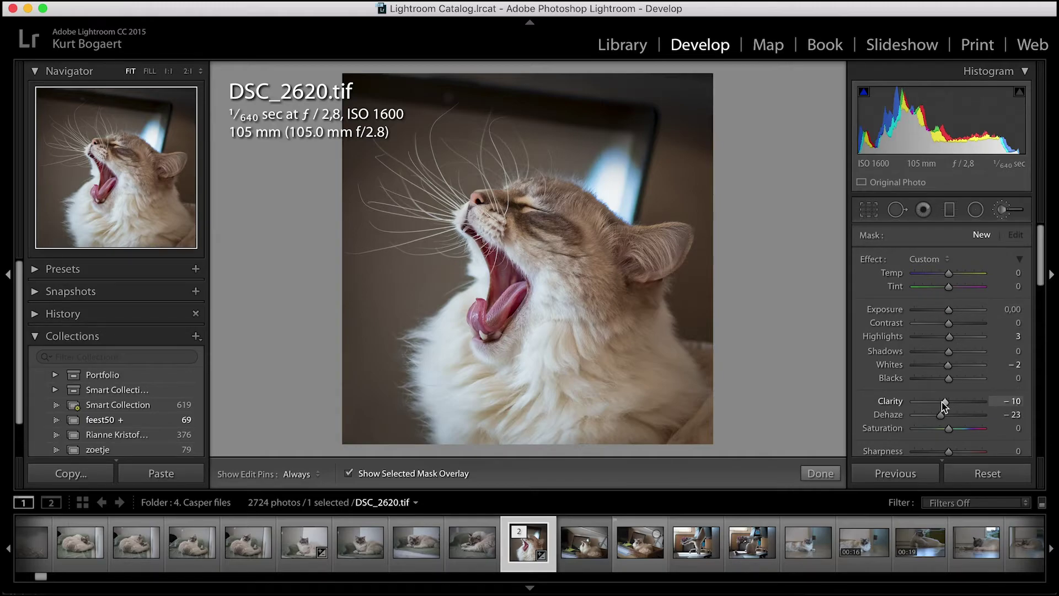
pyautogui.moveTo(944, 406); pyautogui.dragTo(966, 403)
pyautogui.doubleClick(942, 417)
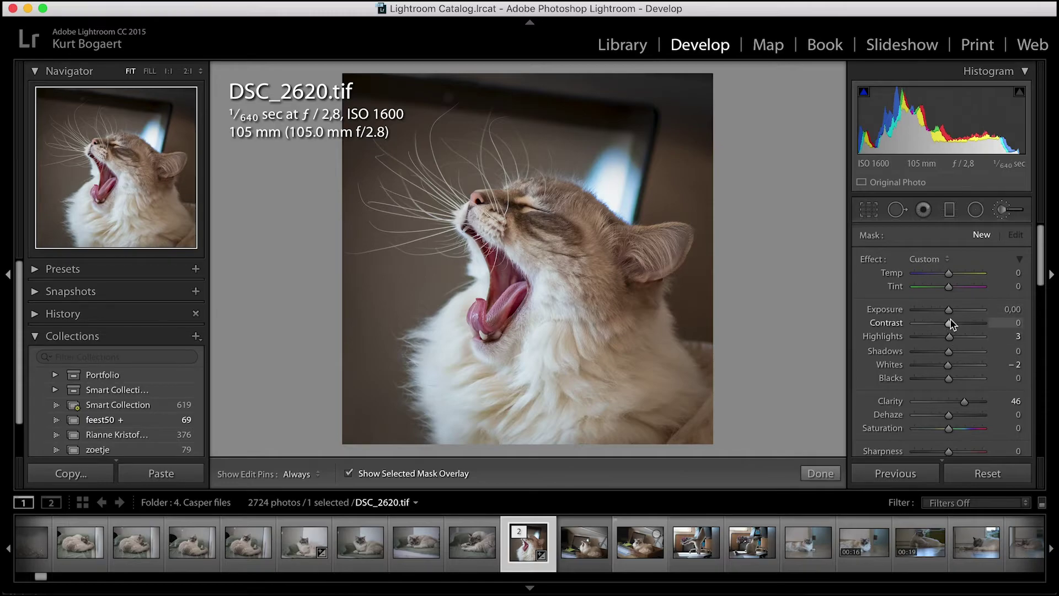
pyautogui.scroll(-3, 946, 407)
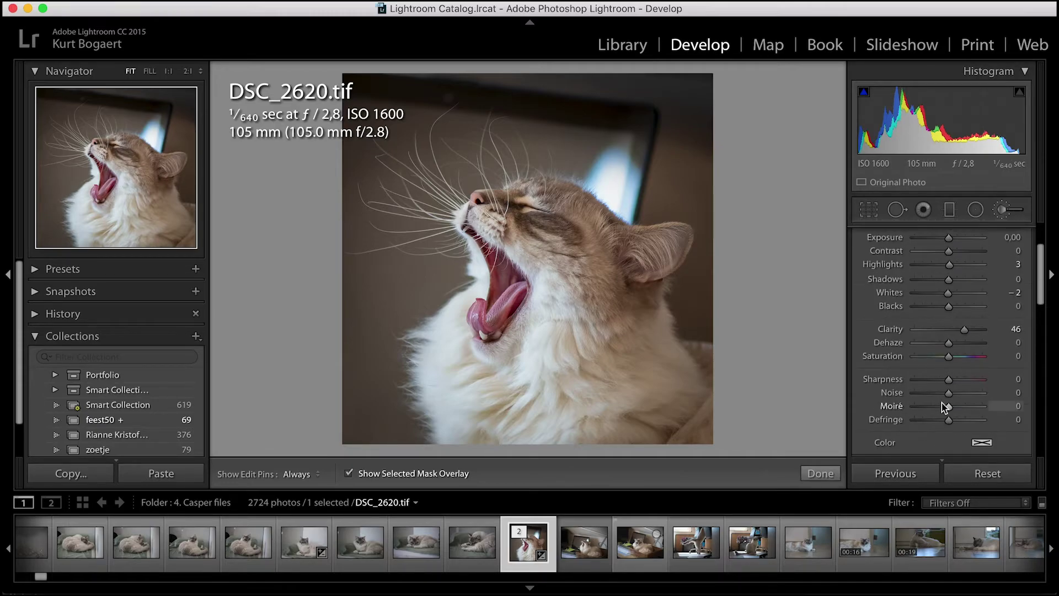
pyautogui.scroll(3, 945, 407)
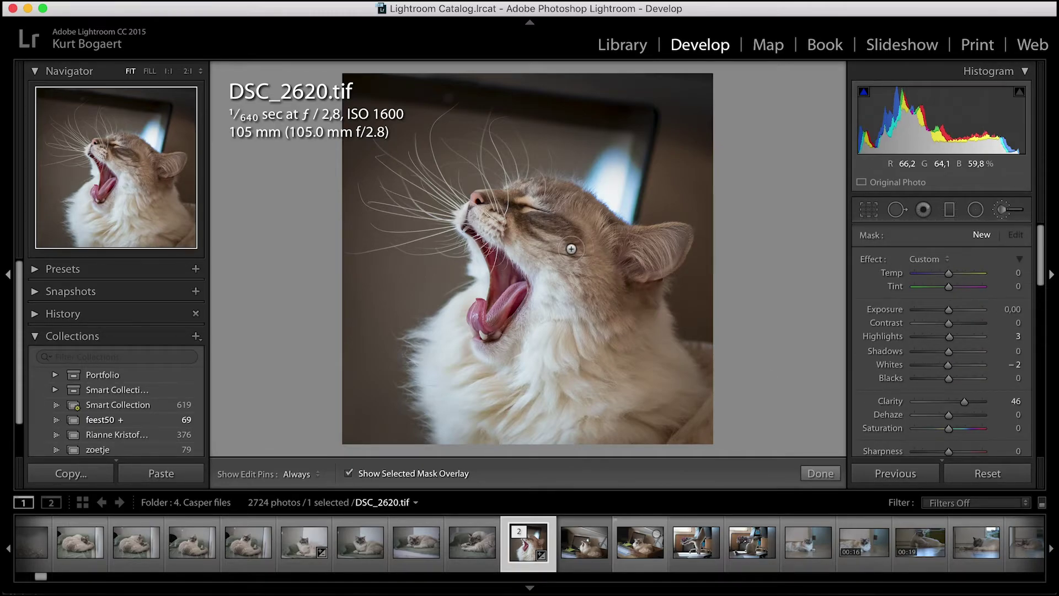
# - Brush the Clarity adjustment over the cat's whiskers, hide the mask overlay and finish the brush edit
pyautogui.press('super+equal')
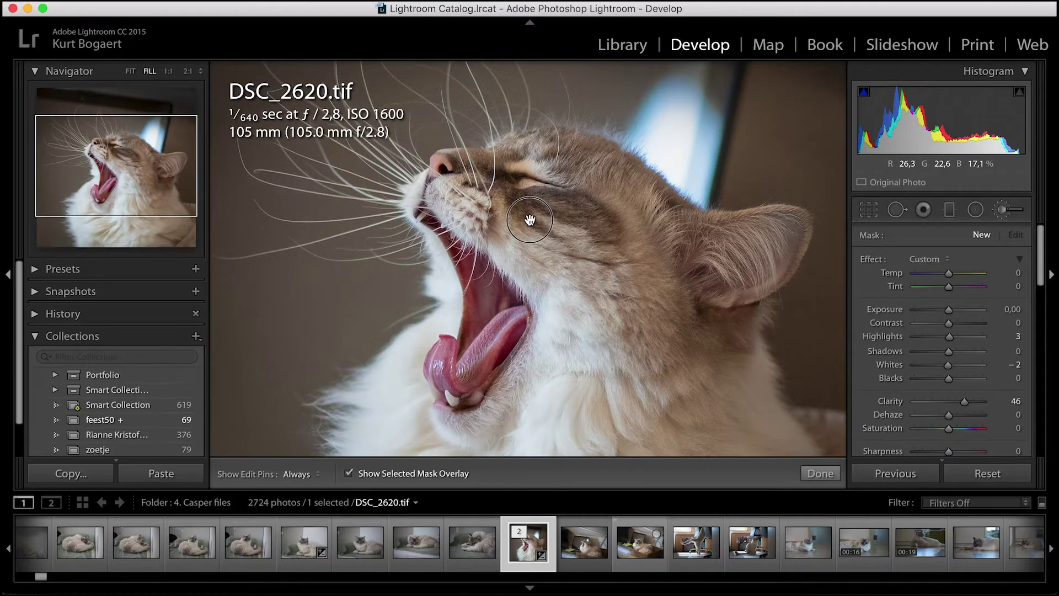
pyautogui.moveTo(532, 220); pyautogui.dragTo(568, 331)
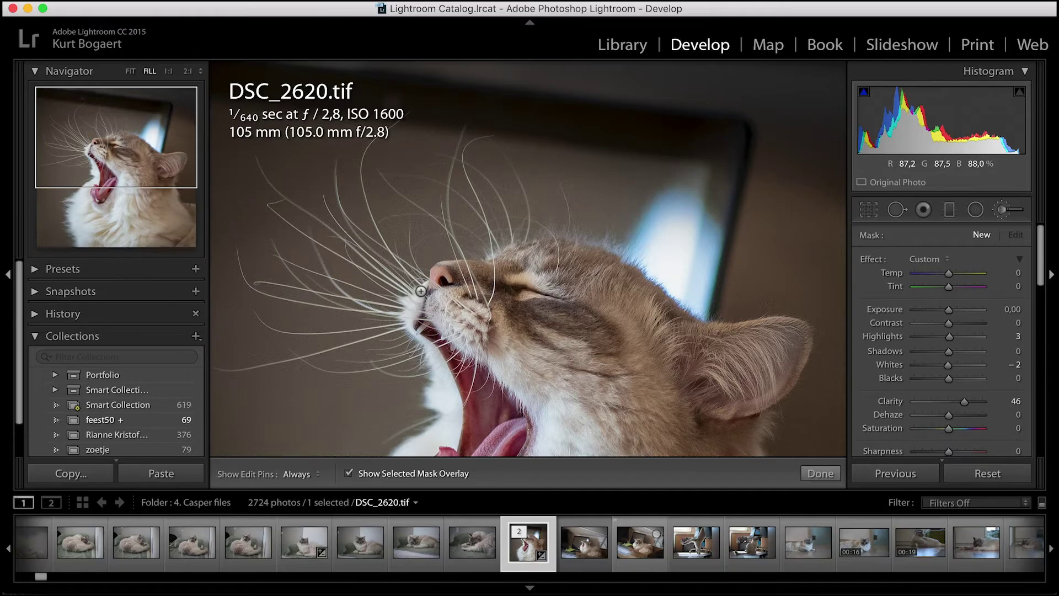
pyautogui.press('h')
pyautogui.press('h')
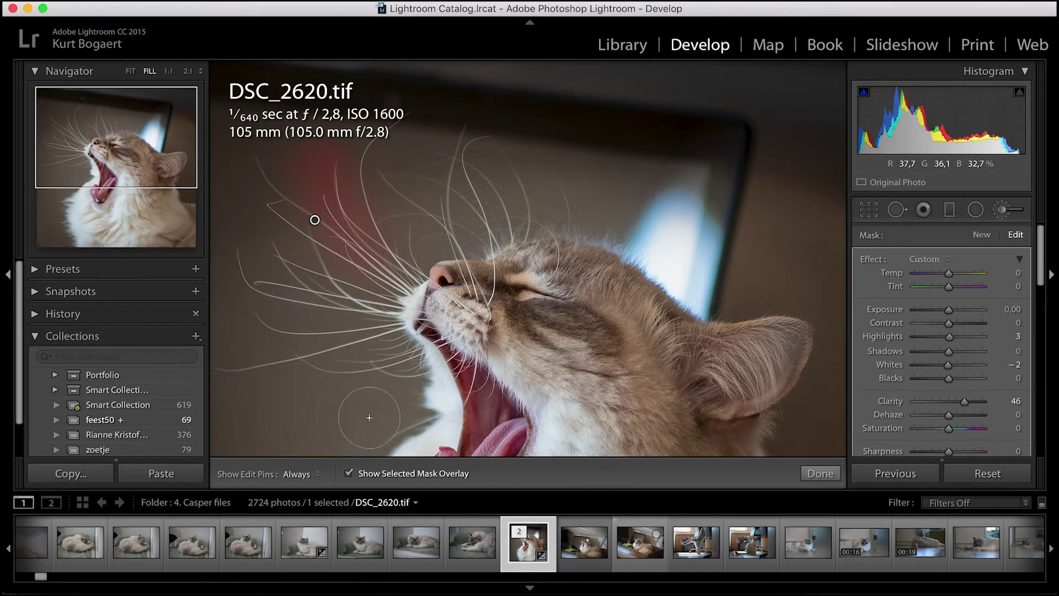
pyautogui.press('h')
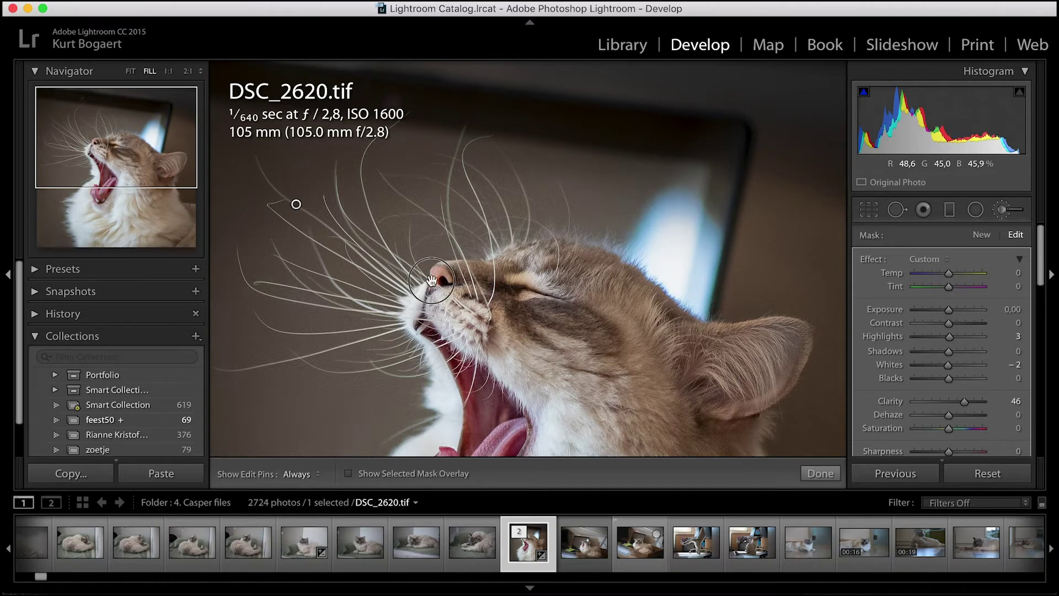
pyautogui.scroll(-5, 386, 276)
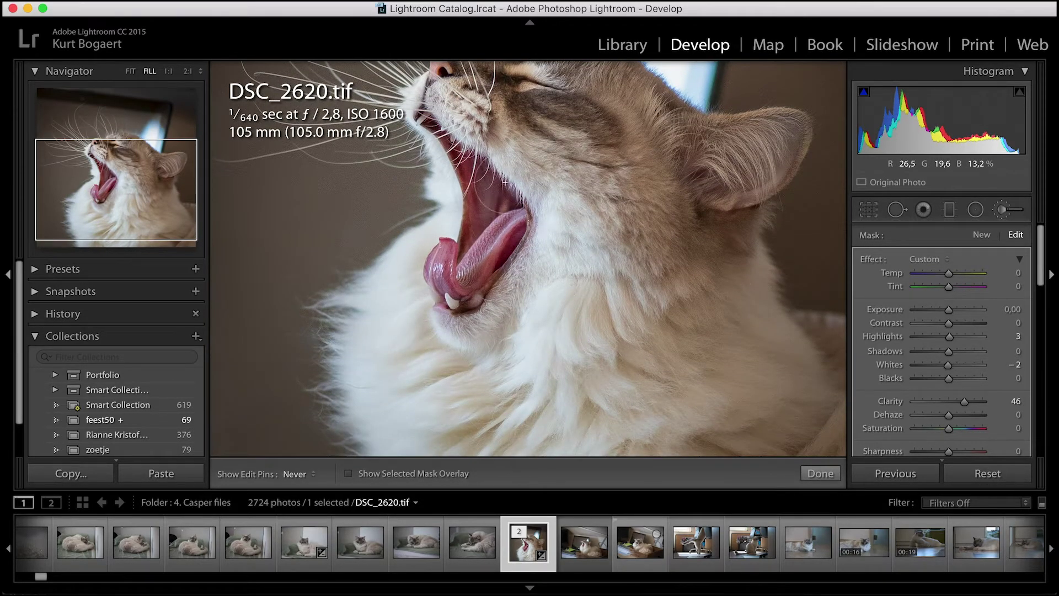
pyautogui.press('h')
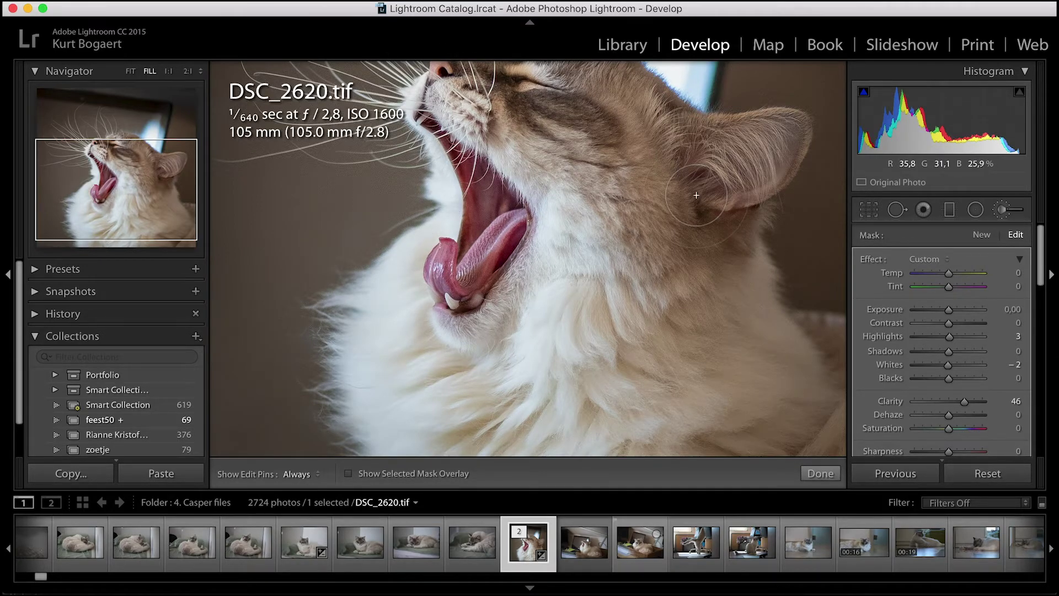
pyautogui.press('z')
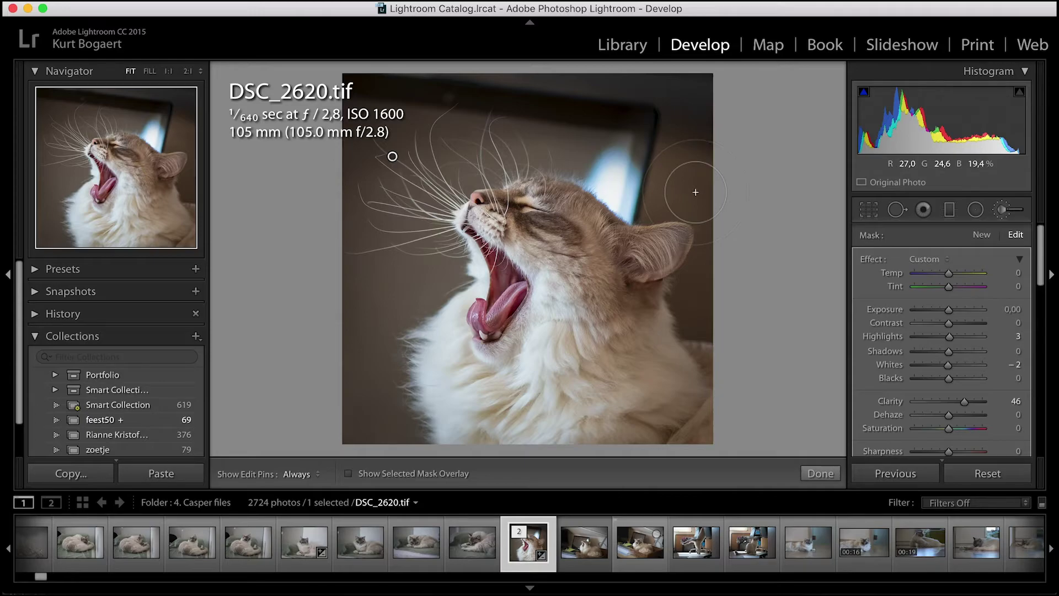
pyautogui.click(820, 474)
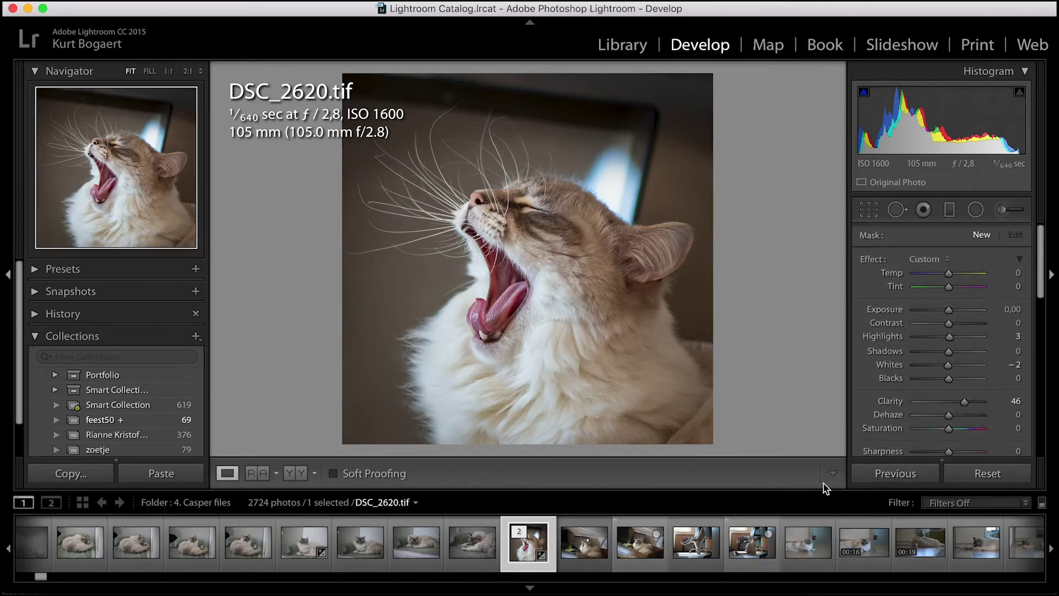
# - Cool the photo's white balance slightly, with Temp at about -4
pyautogui.moveTo(947, 301); pyautogui.dragTo(940, 305)
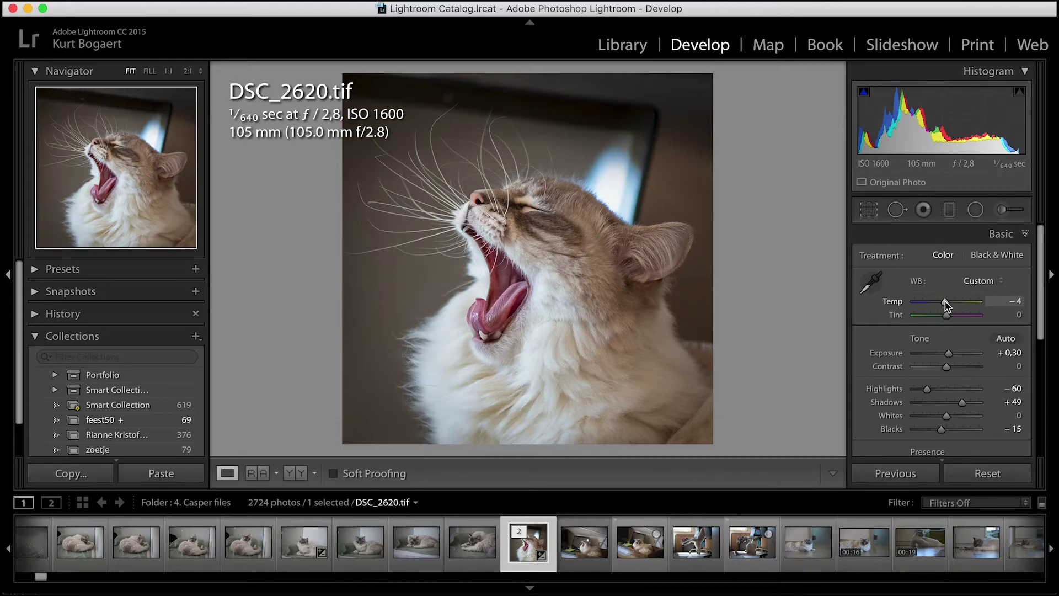
pyautogui.click(946, 304)
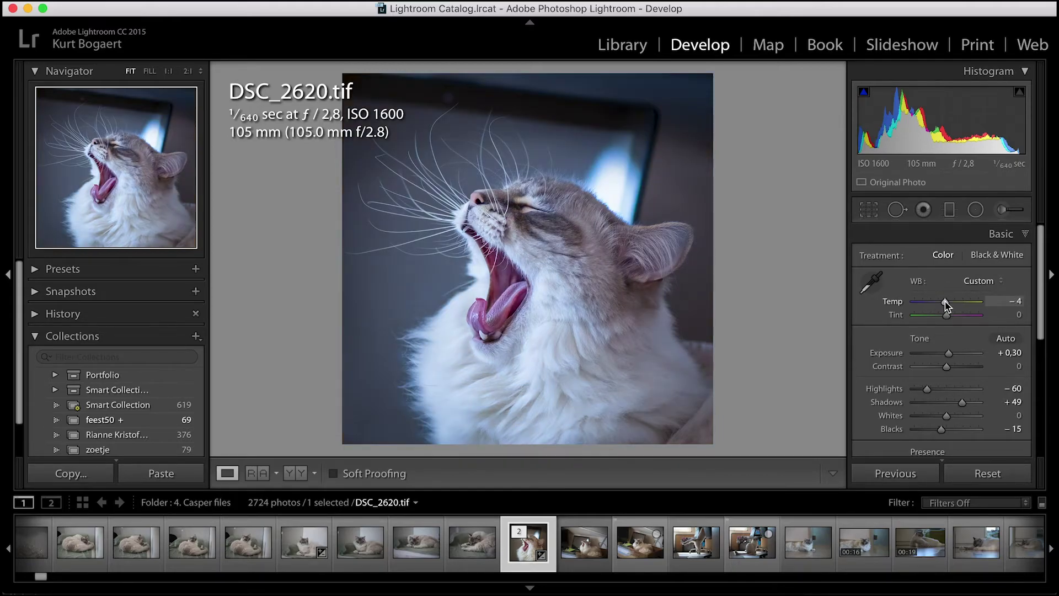
pyautogui.click(946, 304)
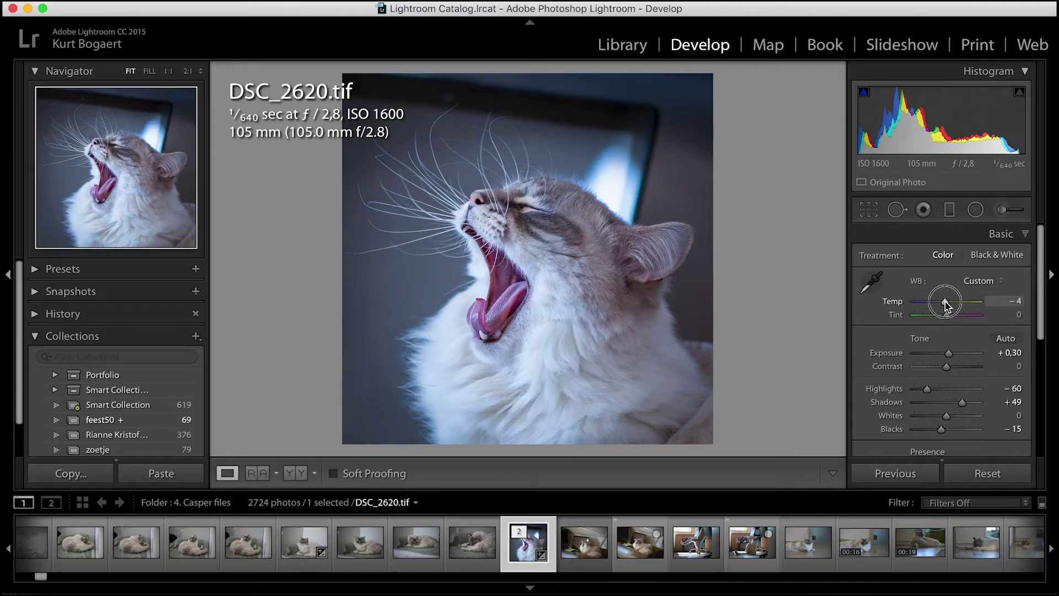
pyautogui.moveTo(946, 304); pyautogui.dragTo(944, 306)
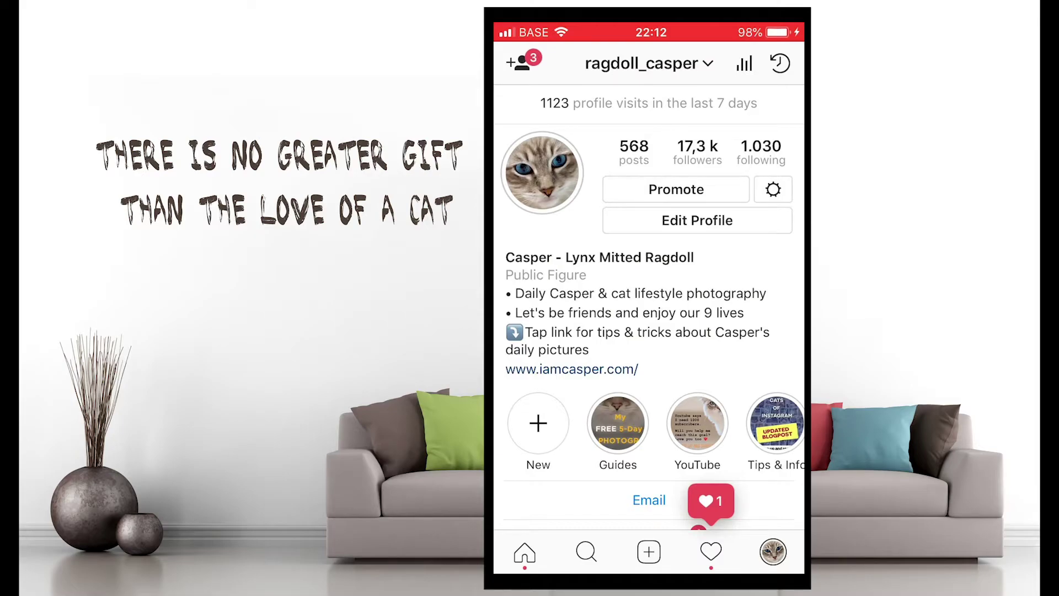
# - In Instagram on the phone, browse the cat's profile and apply a moderate Structure adjustment to the yawning cat photo
pyautogui.scroll(-5, 649, 331)
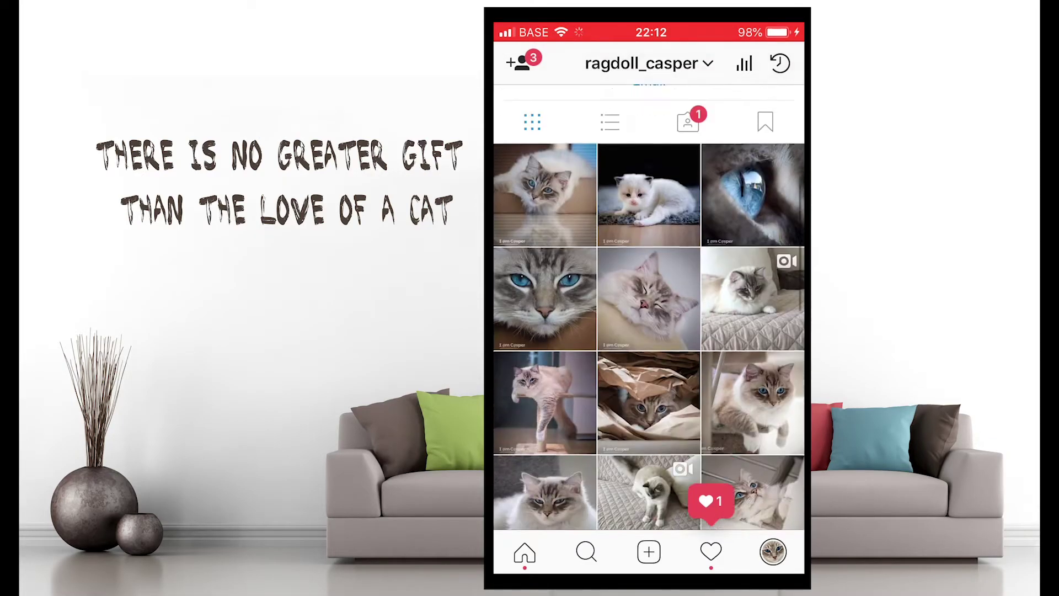
pyautogui.scroll(5, 649, 331)
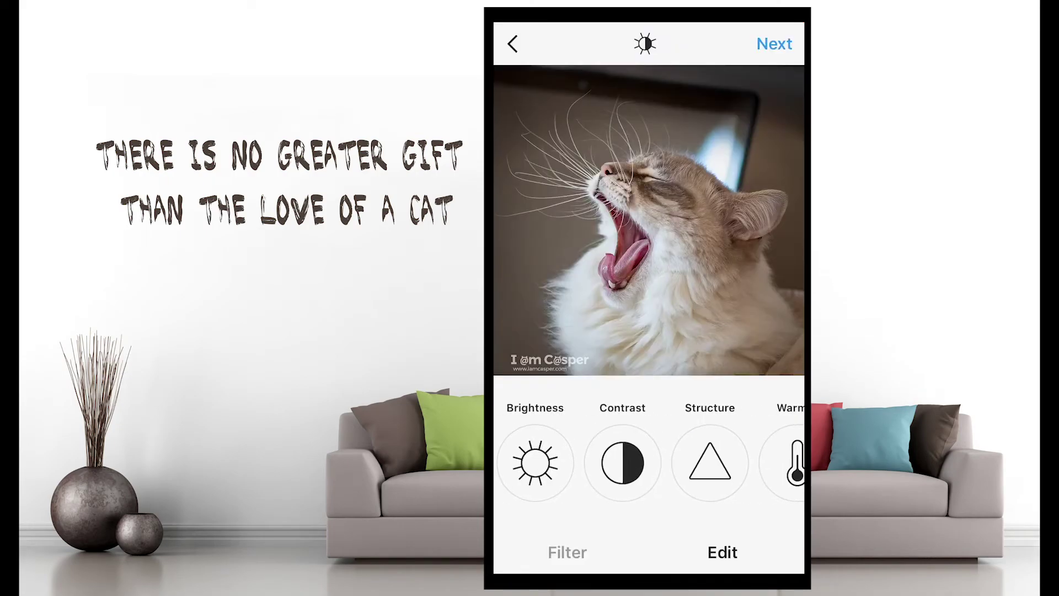
pyautogui.hscroll(1, 649, 462)
pyautogui.click(585, 462)
pyautogui.moveTo(649, 449); pyautogui.dragTo(600, 450)
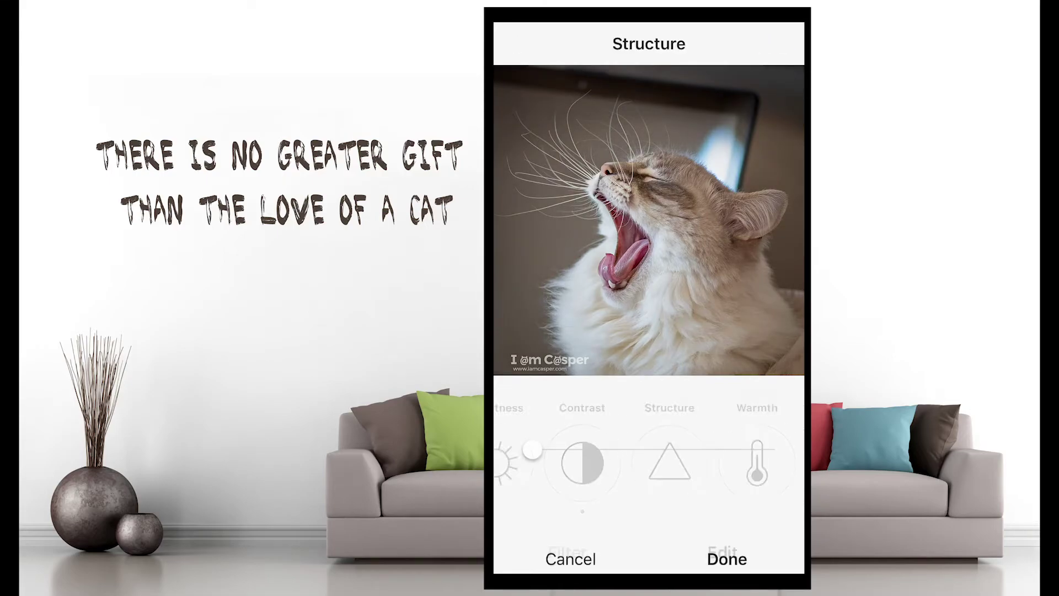
pyautogui.moveTo(623, 450); pyautogui.dragTo(638, 450)
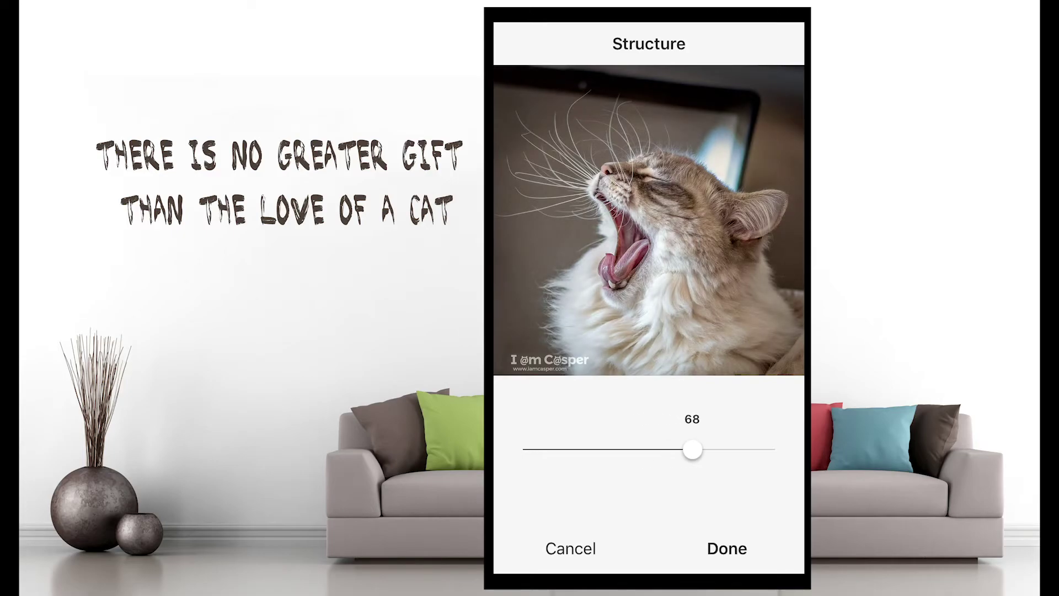
pyautogui.moveTo(693, 450); pyautogui.dragTo(608, 449)
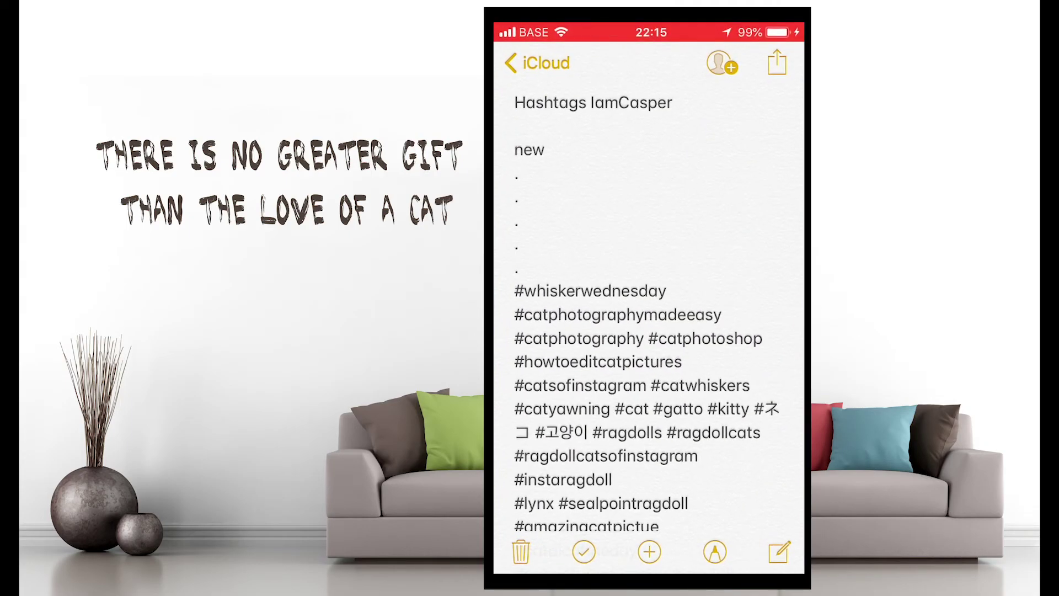
# - Look through the Hashtags IamCasper note in Notes and open the IamCasper captions note
pyautogui.scroll(-2, 649, 309)
pyautogui.scroll(2, 649, 309)
pyautogui.click(538, 63)
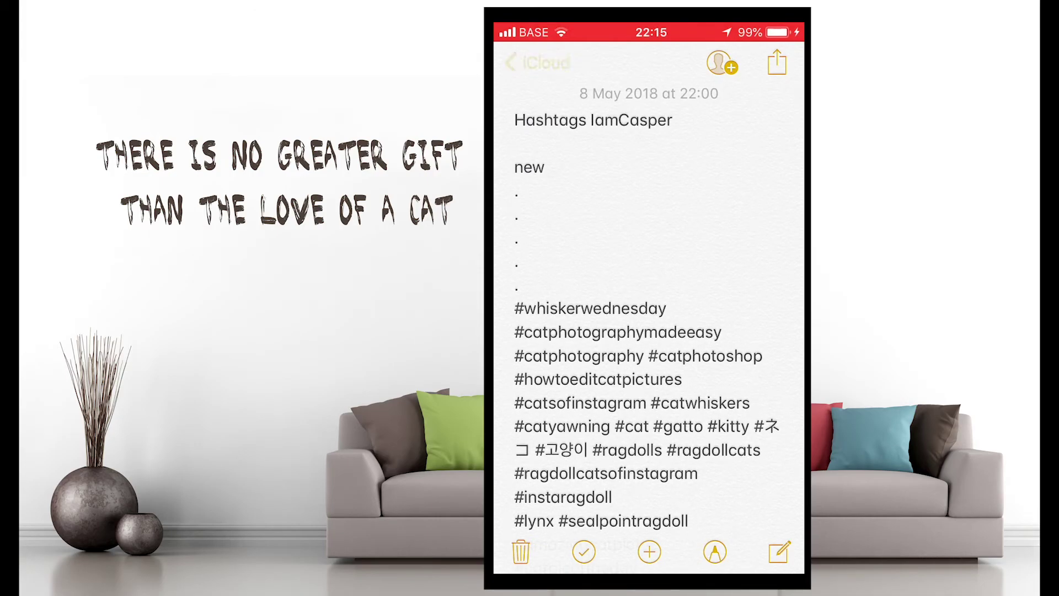
pyautogui.click(649, 255)
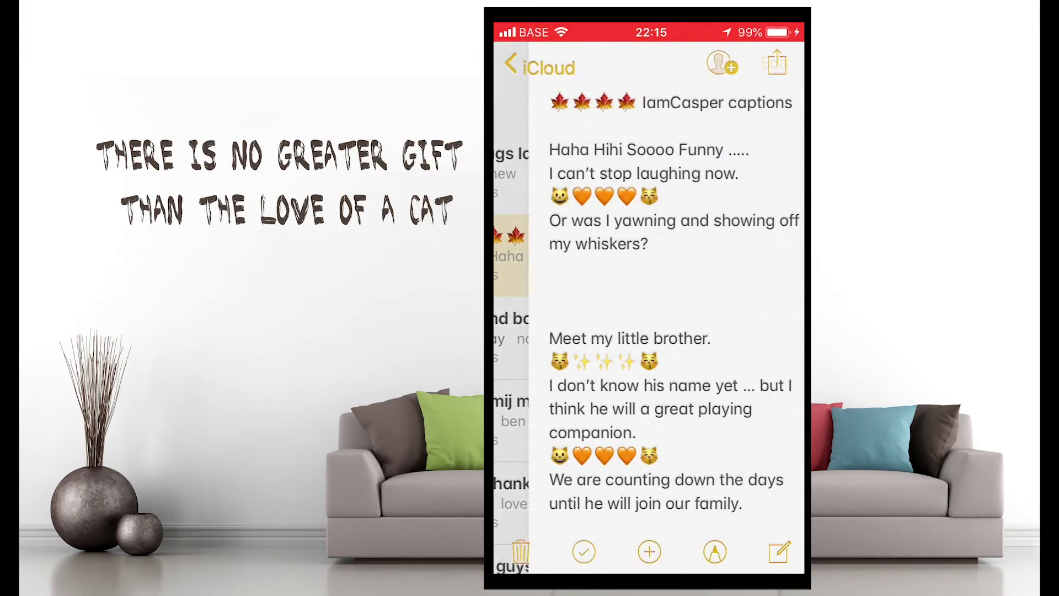
# - Copy the first caption in the note, from "Haha Hihi Soooo Funny" through "showing off my whiskers?"
pyautogui.click(628, 244)
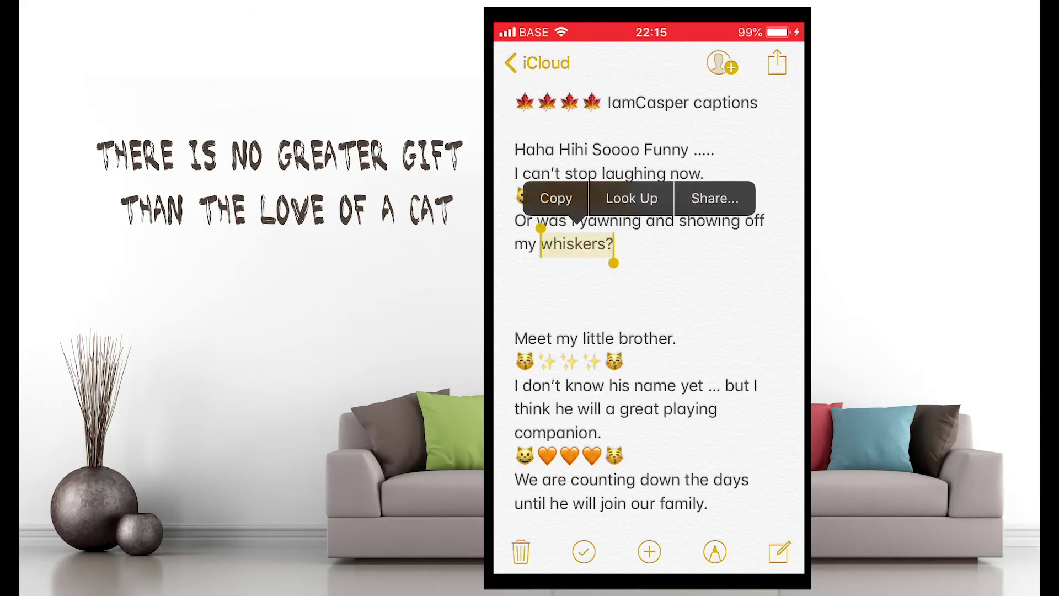
pyautogui.click(628, 244)
pyautogui.moveTo(541, 229); pyautogui.dragTo(514, 140)
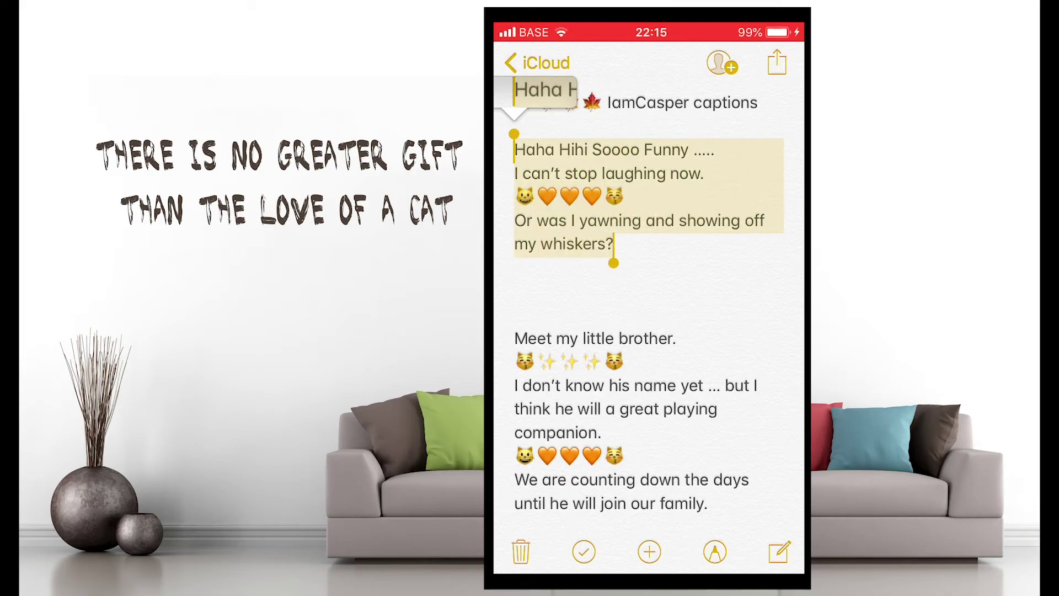
pyautogui.click(515, 141)
pyautogui.click(566, 104)
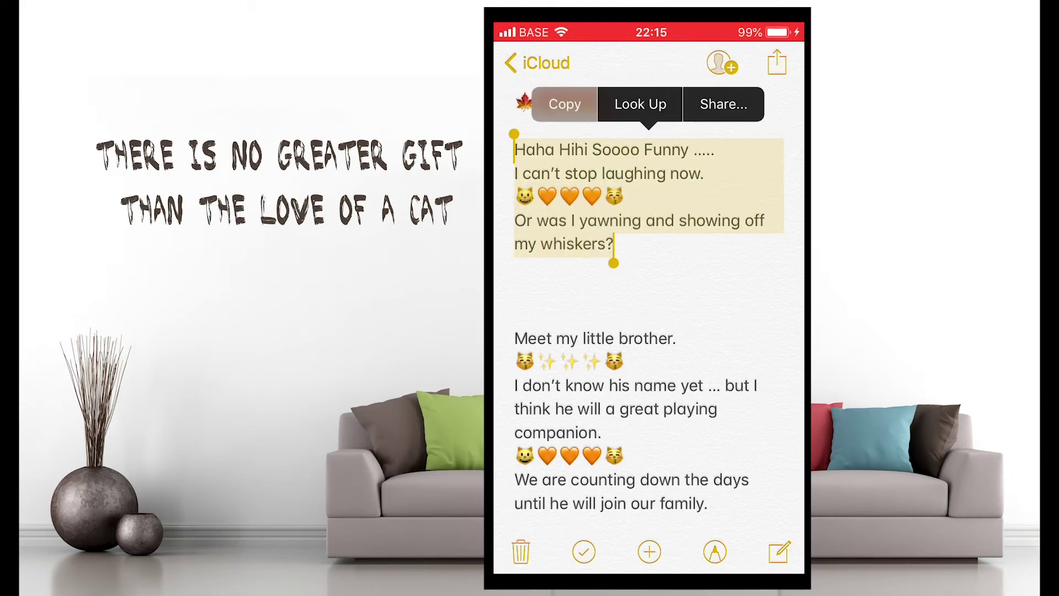
# - Switch to Instagram and paste the copied text as the yawning cat post's caption
pyautogui.press('Home')
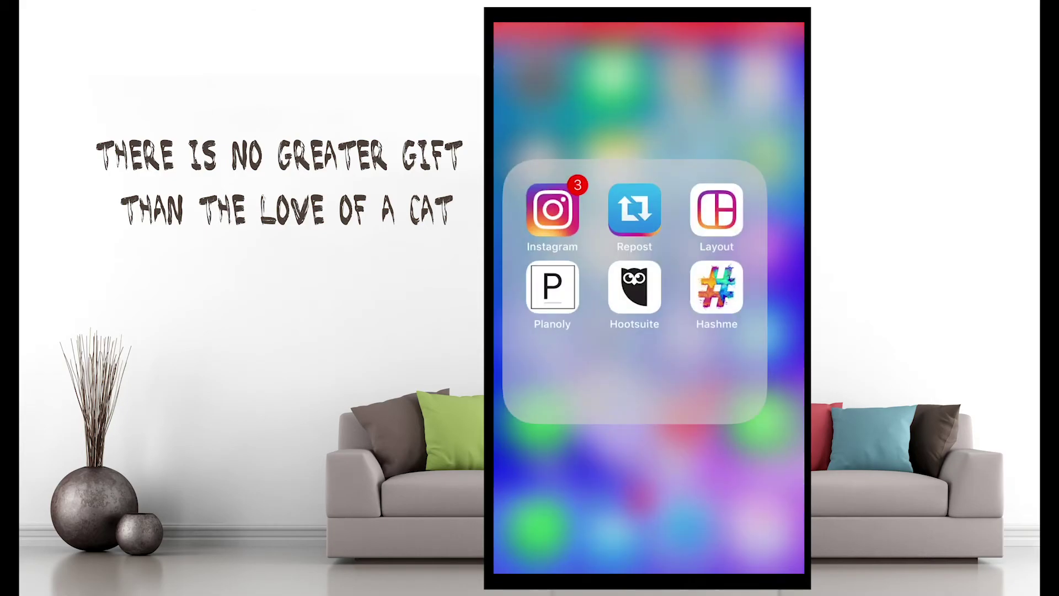
pyautogui.click(552, 210)
pyautogui.click(643, 98)
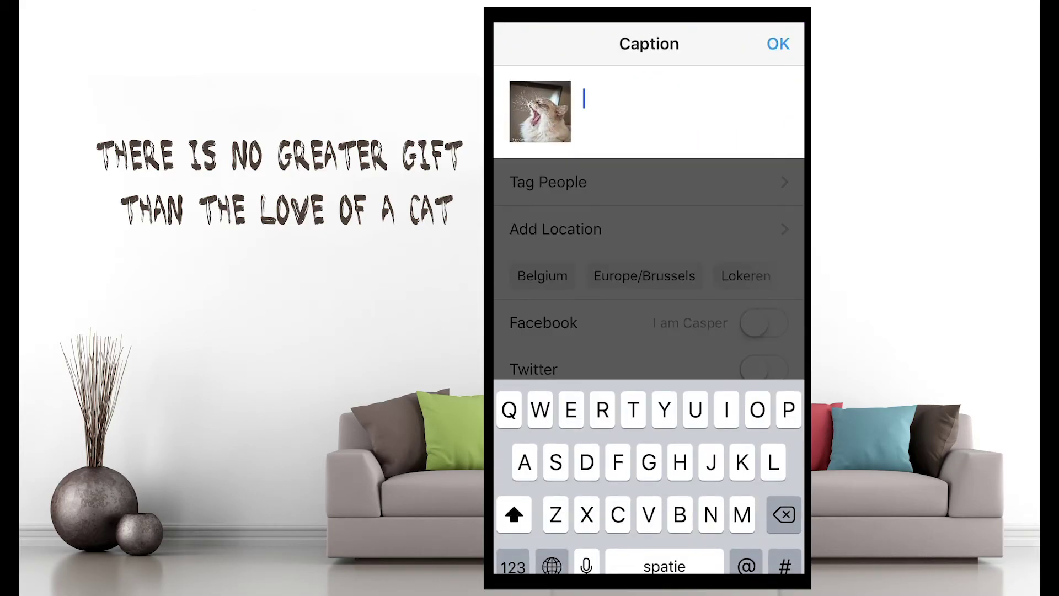
pyautogui.click(642, 98)
pyautogui.click(584, 55)
pyautogui.click(583, 54)
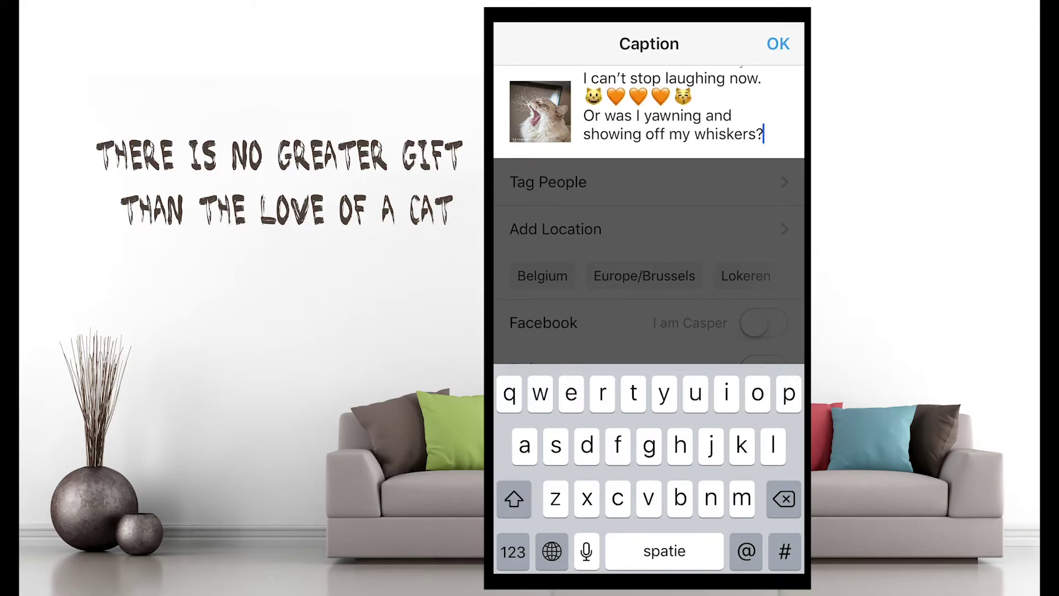
pyautogui.click(778, 44)
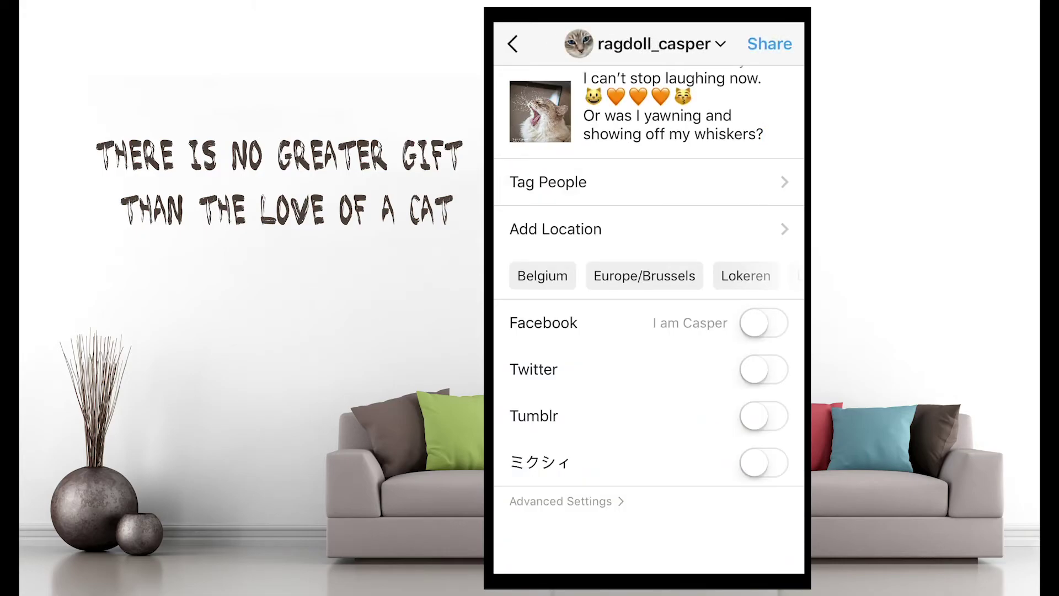
# - Tag the account cats_of_instagram on the cat's chest in the post's photo
pyautogui.click(555, 229)
pyautogui.click(537, 244)
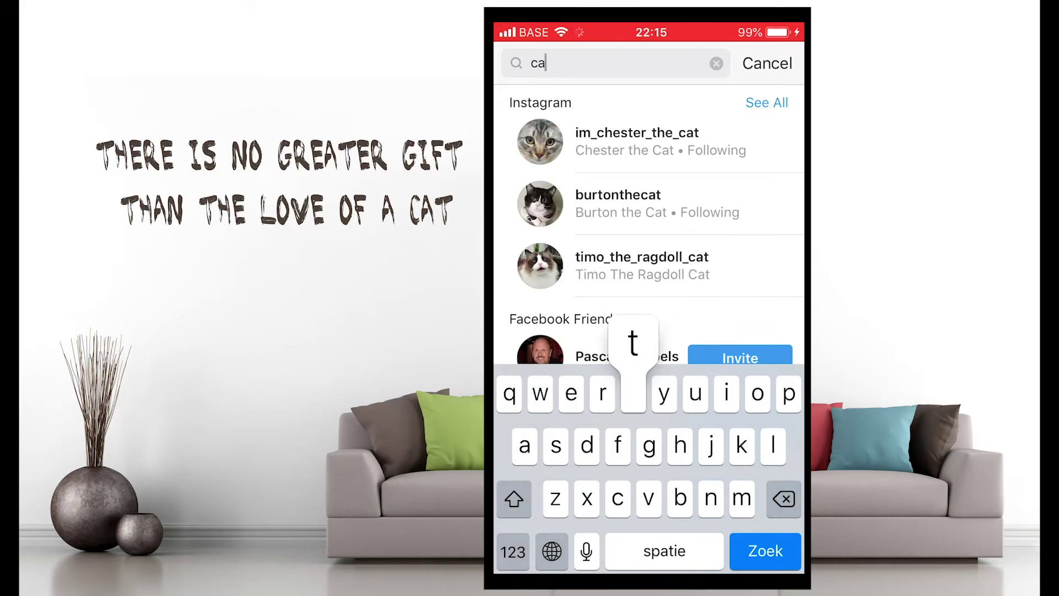
pyautogui.click(607, 267)
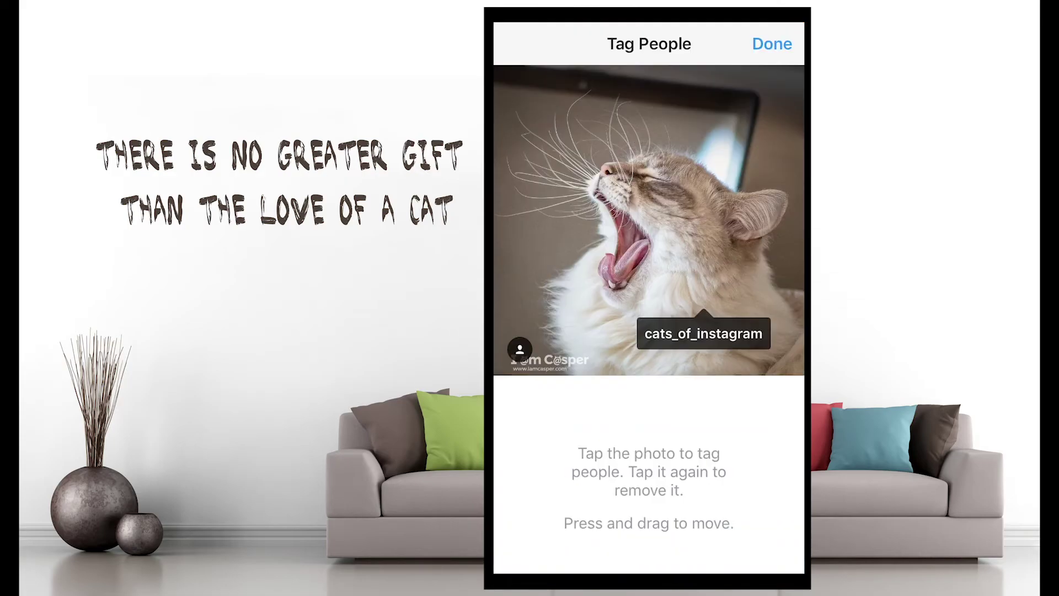
pyautogui.moveTo(704, 333); pyautogui.dragTo(719, 342)
pyautogui.click(772, 44)
# - Switch to Notes, leave the IamCasper captions note and open the Hashtags IamCasper note
pyautogui.press('Home')
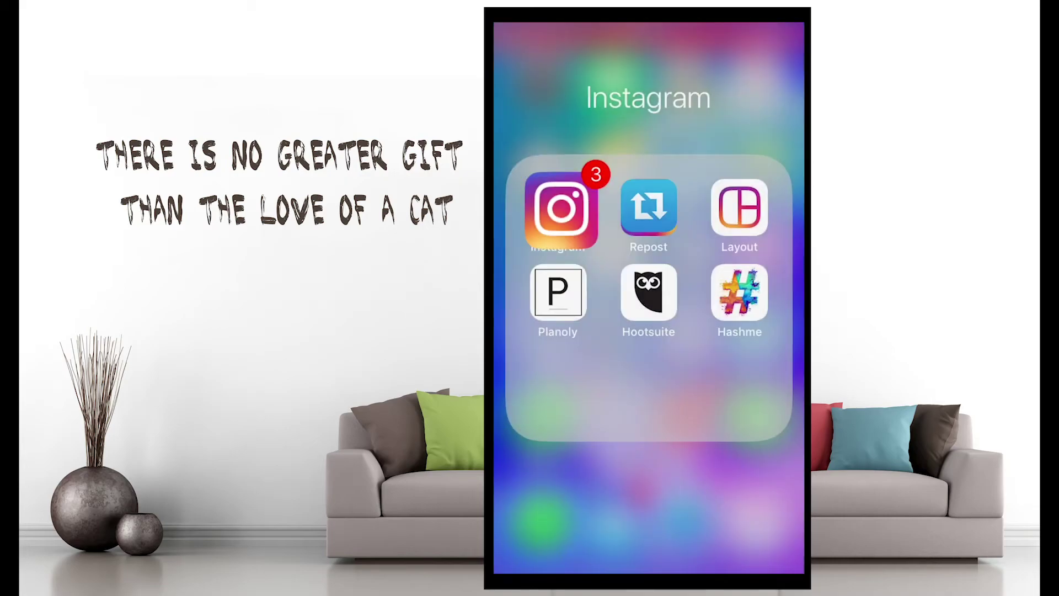
pyautogui.press('Home')
pyautogui.click(613, 165)
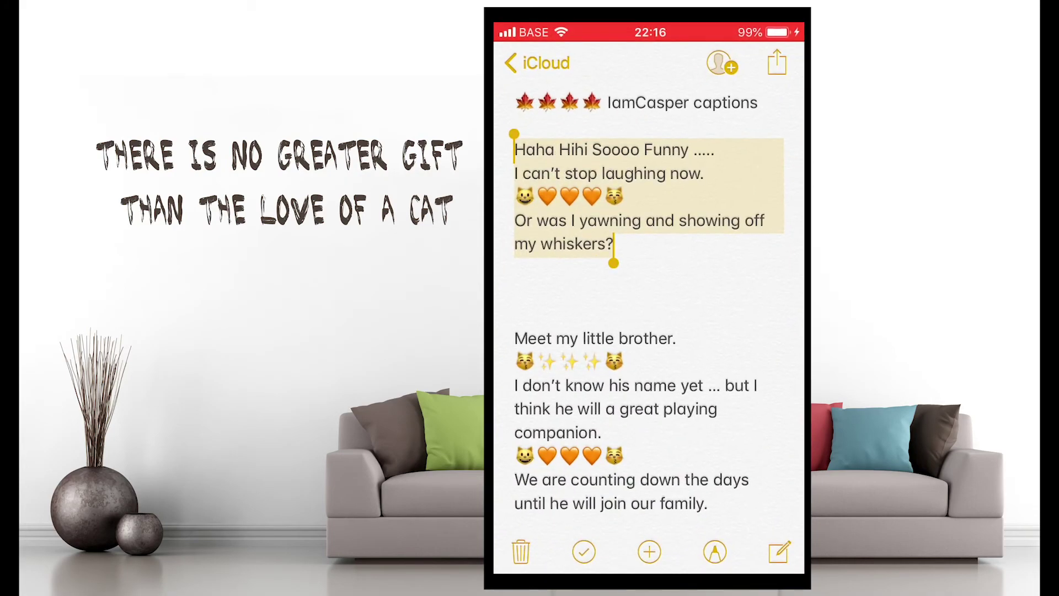
pyautogui.click(538, 68)
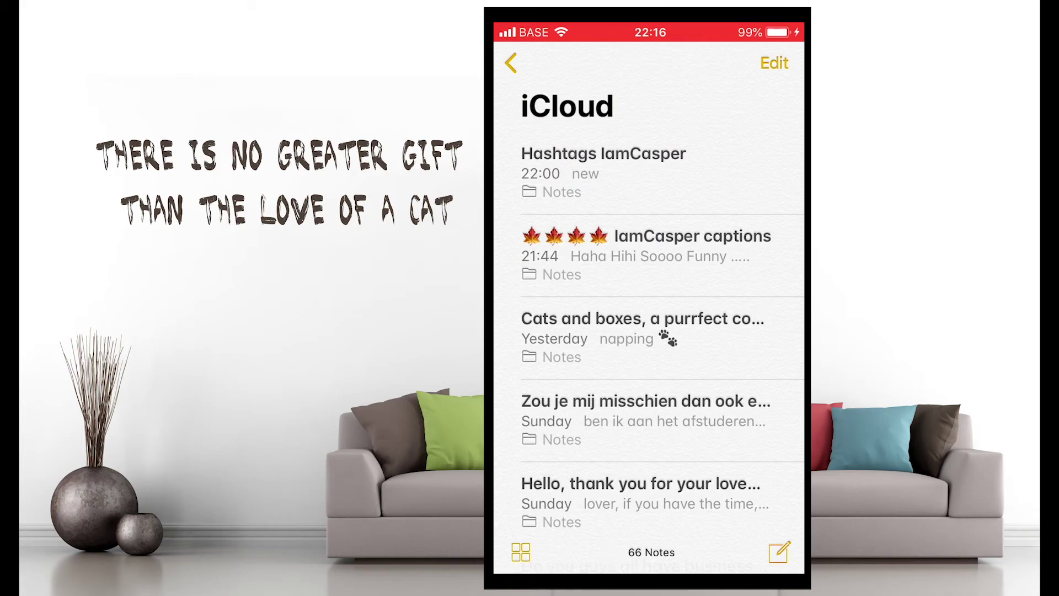
pyautogui.click(647, 255)
pyautogui.click(538, 63)
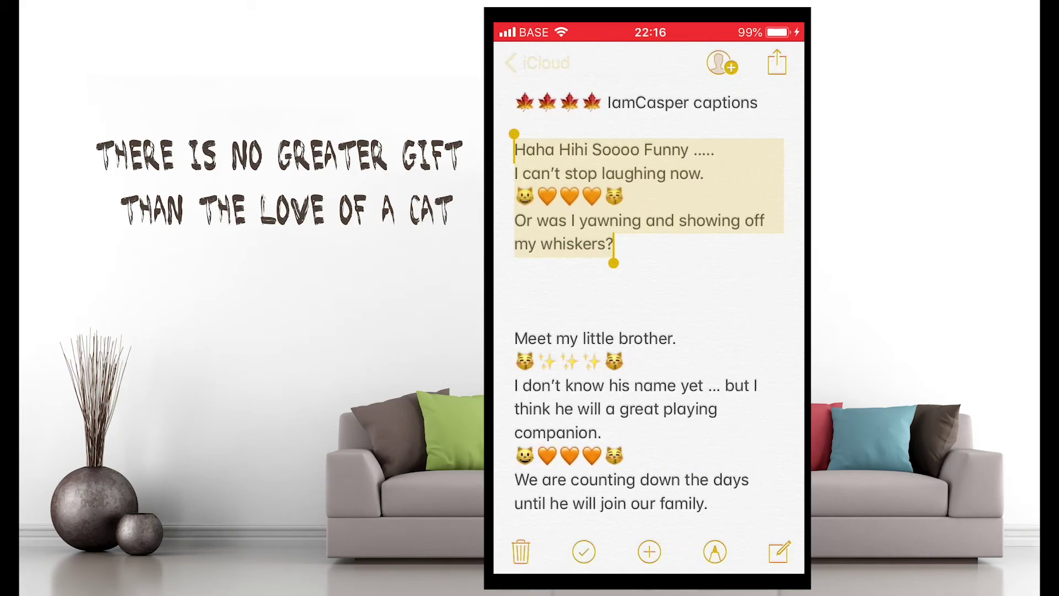
pyautogui.click(603, 158)
# - Copy the note's block from the first dot line below "new" through the last hashtag, #ragdoll_feature
pyautogui.scroll(-2, 648, 331)
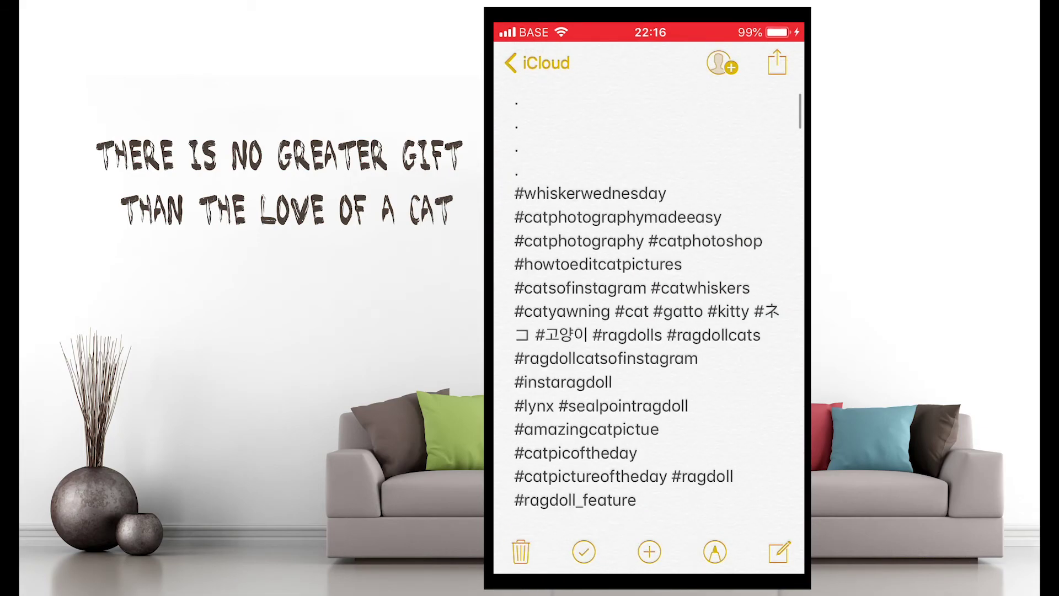
pyautogui.scroll(-1, 649, 331)
pyautogui.doubleClick(620, 443)
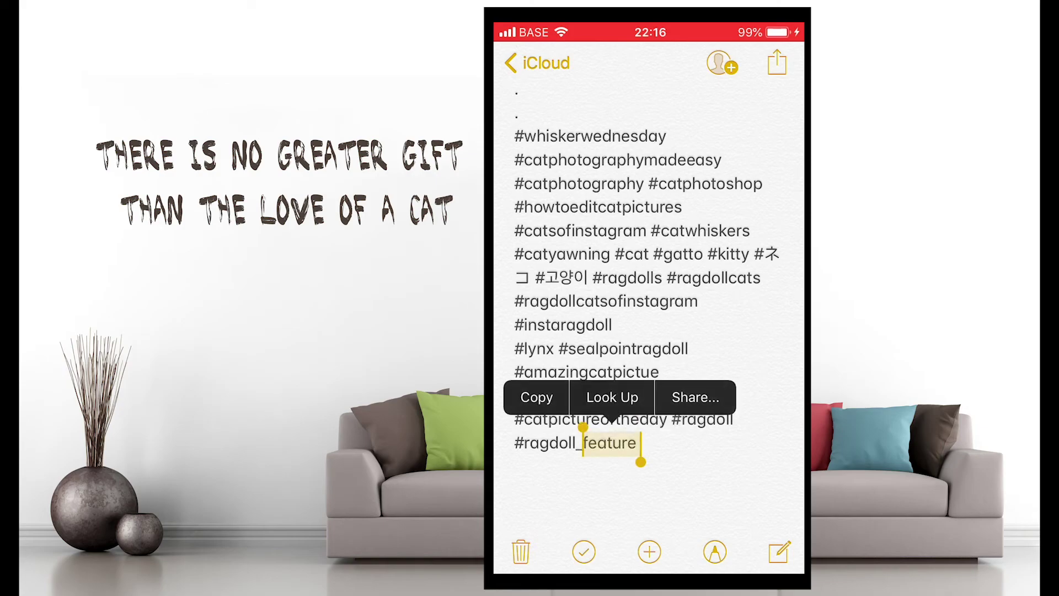
pyautogui.click(611, 398)
pyautogui.moveTo(584, 428); pyautogui.dragTo(514, 102)
pyautogui.click(533, 73)
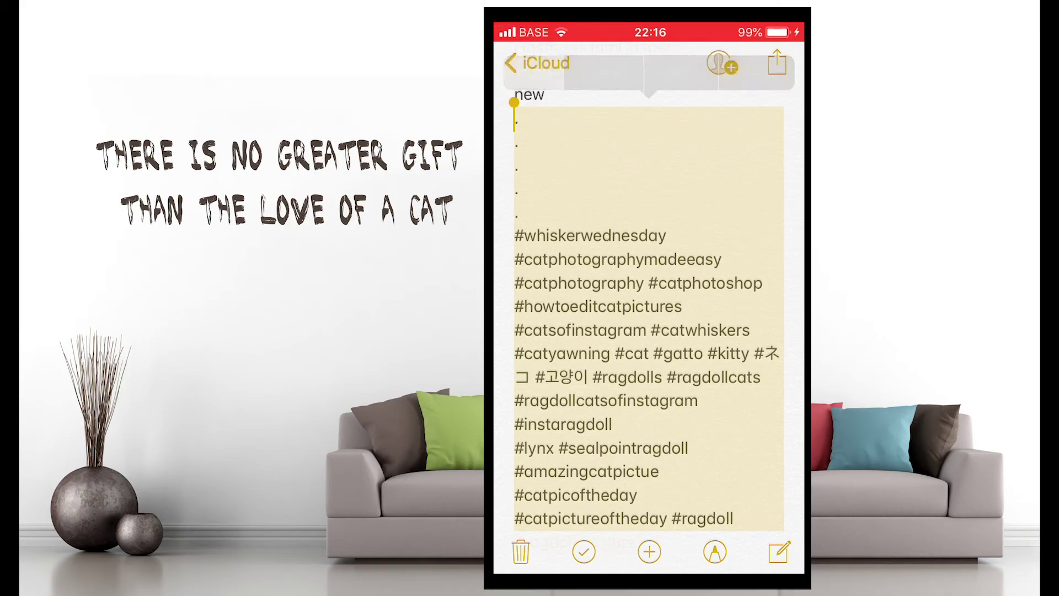
# - Return to Instagram and share the captioned and tagged yawning cat post with the location Lokeren
pyautogui.press('Home')
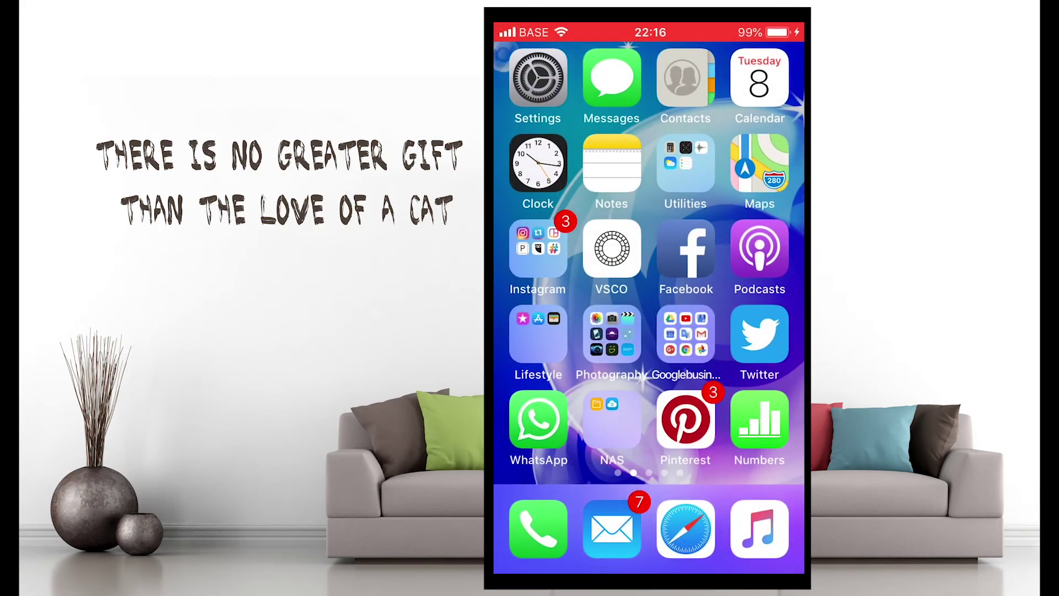
pyautogui.click(539, 245)
pyautogui.click(556, 207)
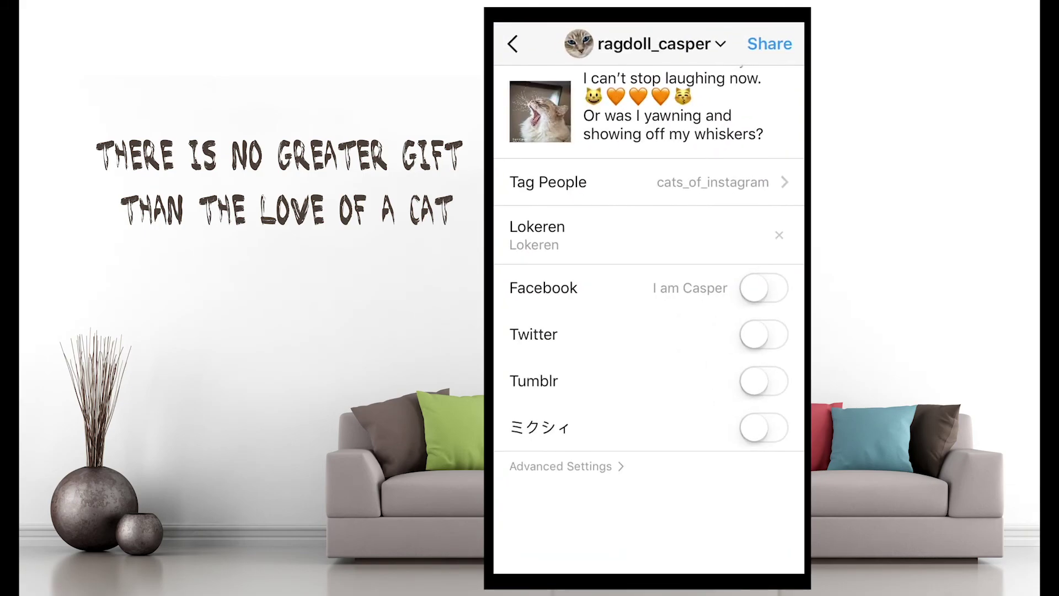
pyautogui.click(770, 43)
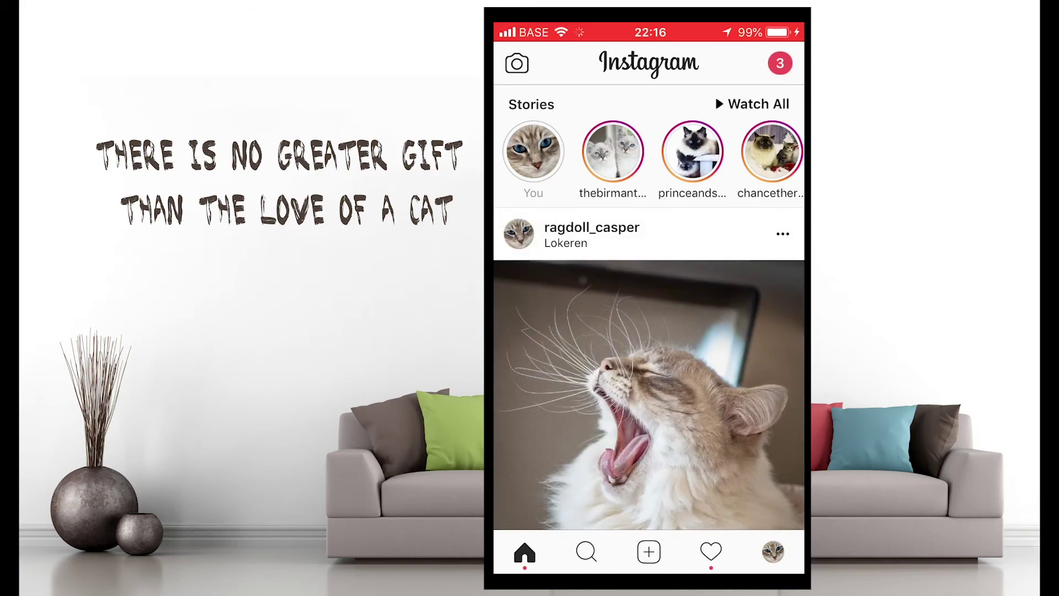
# - Open the newly shared yawning cat photo from the profile's post grid and like it
pyautogui.click(773, 551)
pyautogui.scroll(-4, 649, 309)
pyautogui.click(549, 402)
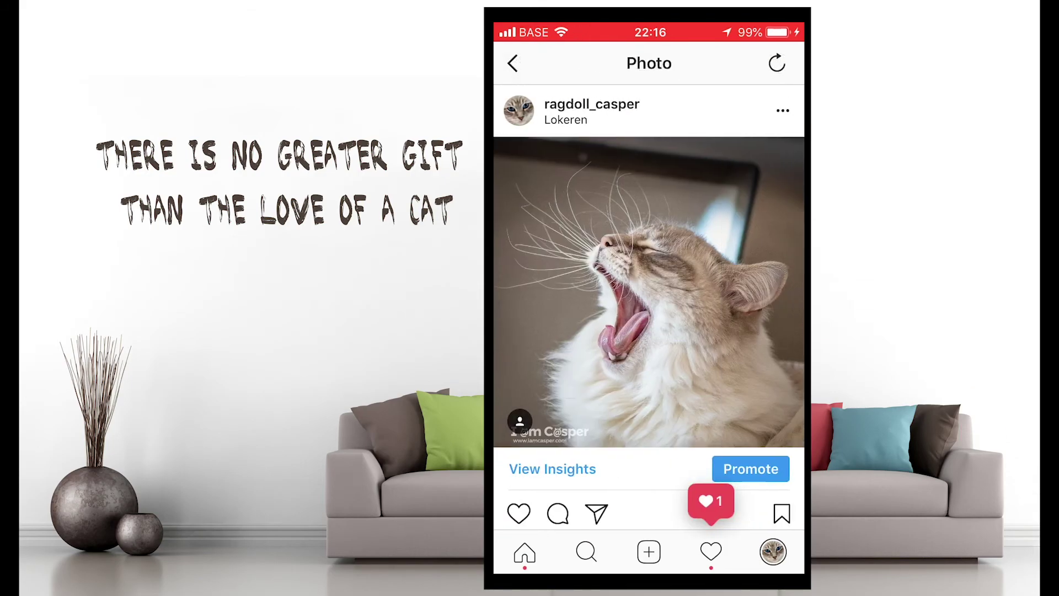
pyautogui.scroll(-2, 649, 309)
# - Post the copied dots and hashtags as a comment on the yawning cat photo
pyautogui.click(558, 393)
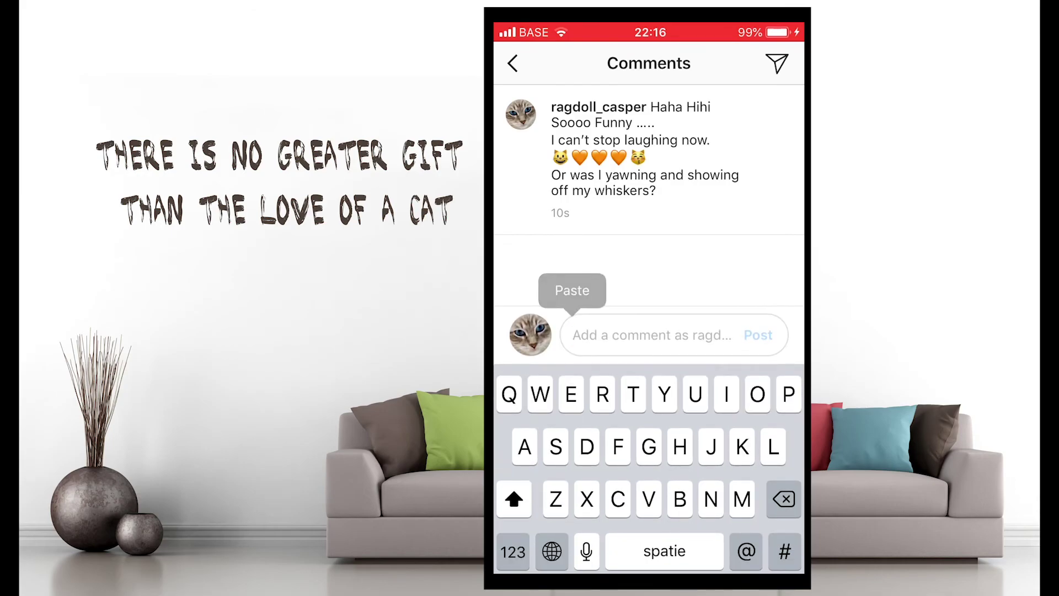
pyautogui.hotkey('ctrl', 'v')
pyautogui.click(758, 335)
pyautogui.click(512, 63)
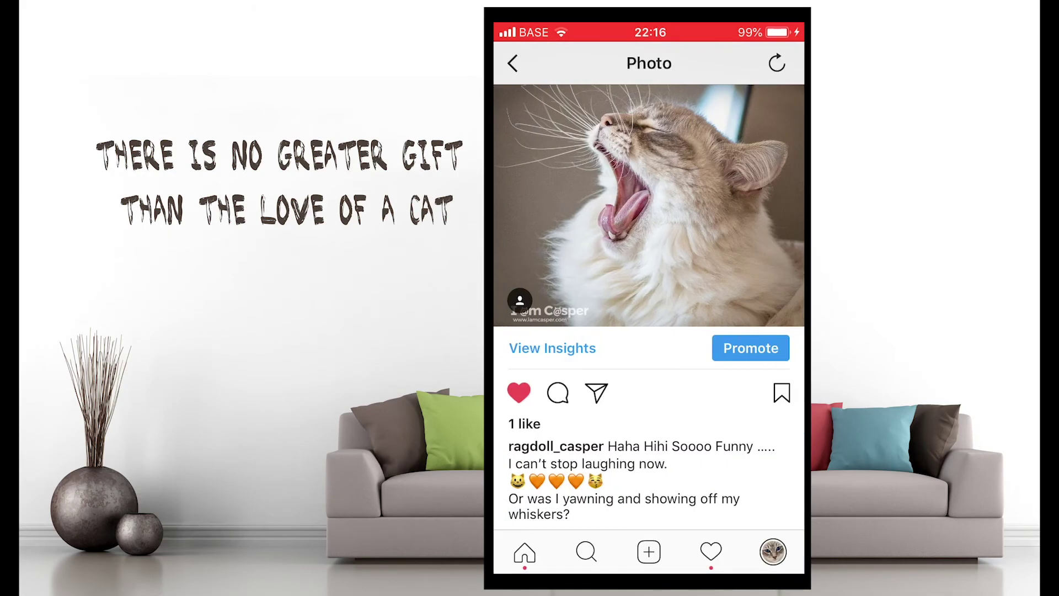
# - Review the profile's posts in grid and list view, checking the yawning cat post's caption and hashtag comment
pyautogui.click(512, 62)
pyautogui.scroll(-4, 649, 306)
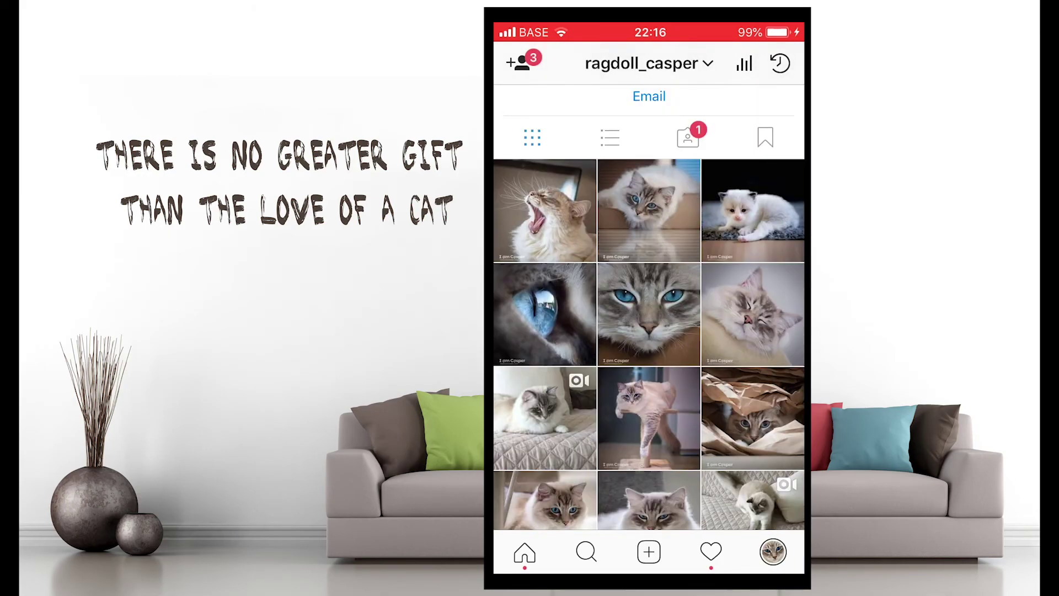
pyautogui.click(610, 137)
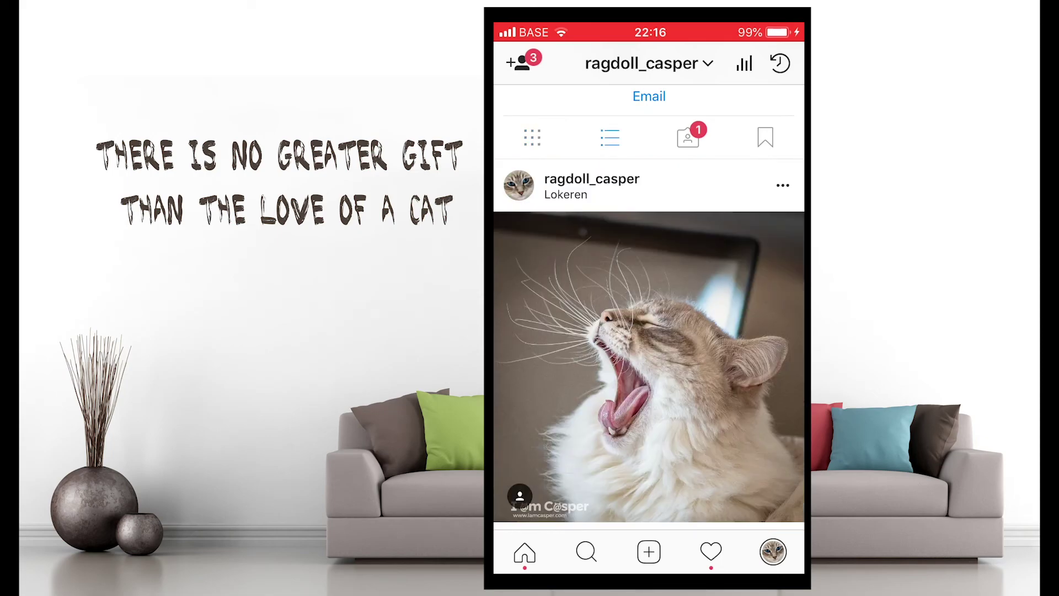
pyautogui.scroll(-6, 649, 307)
pyautogui.click(616, 339)
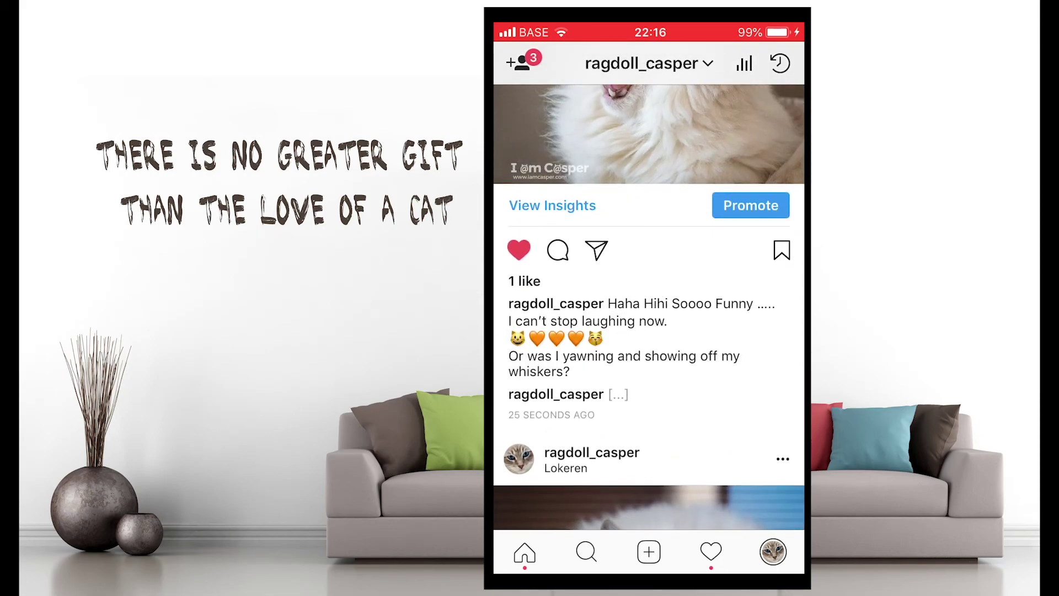
pyautogui.scroll(-5, 649, 307)
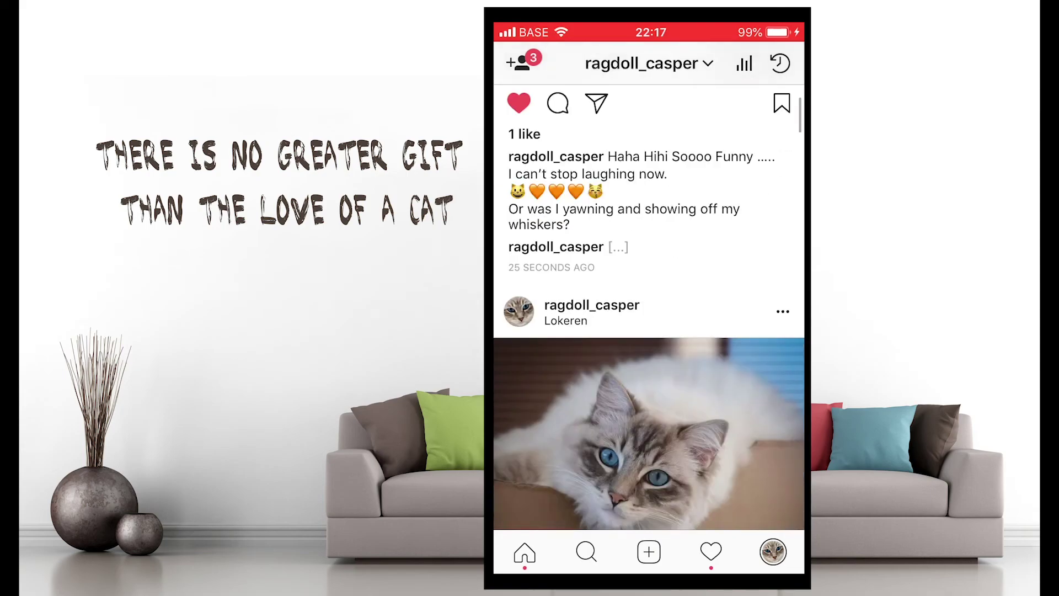
pyautogui.scroll(10, 649, 307)
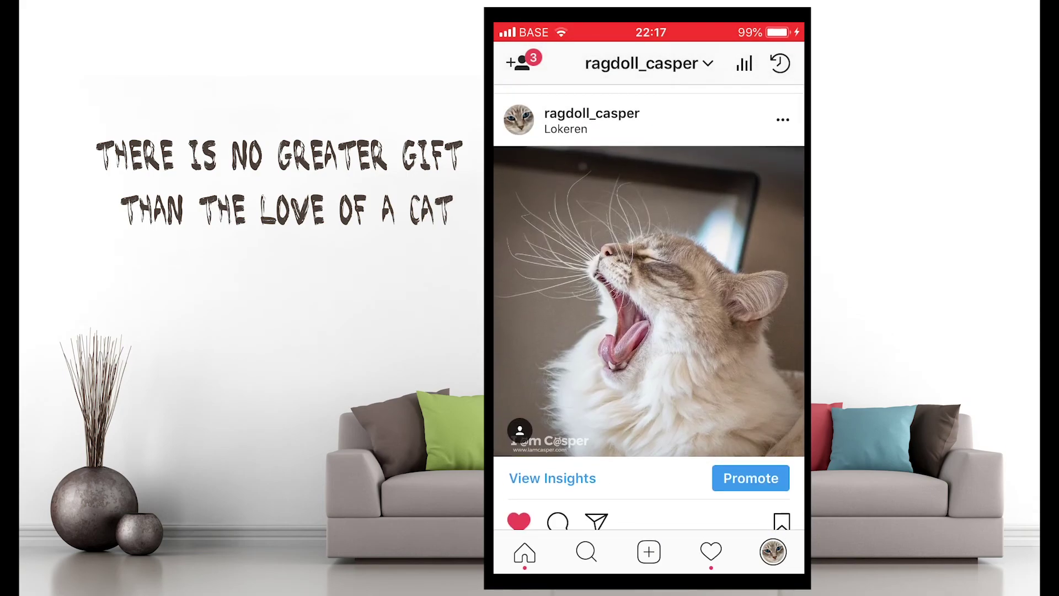
pyautogui.scroll(15, 649, 307)
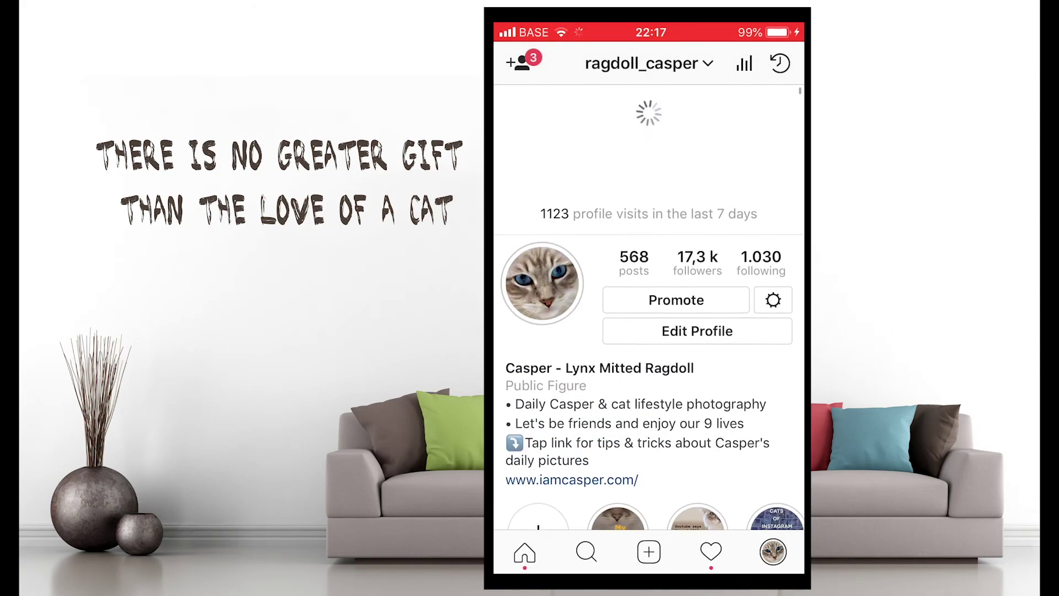
# - Check the account's own activity feed for recent likes on the posts
pyautogui.click(712, 552)
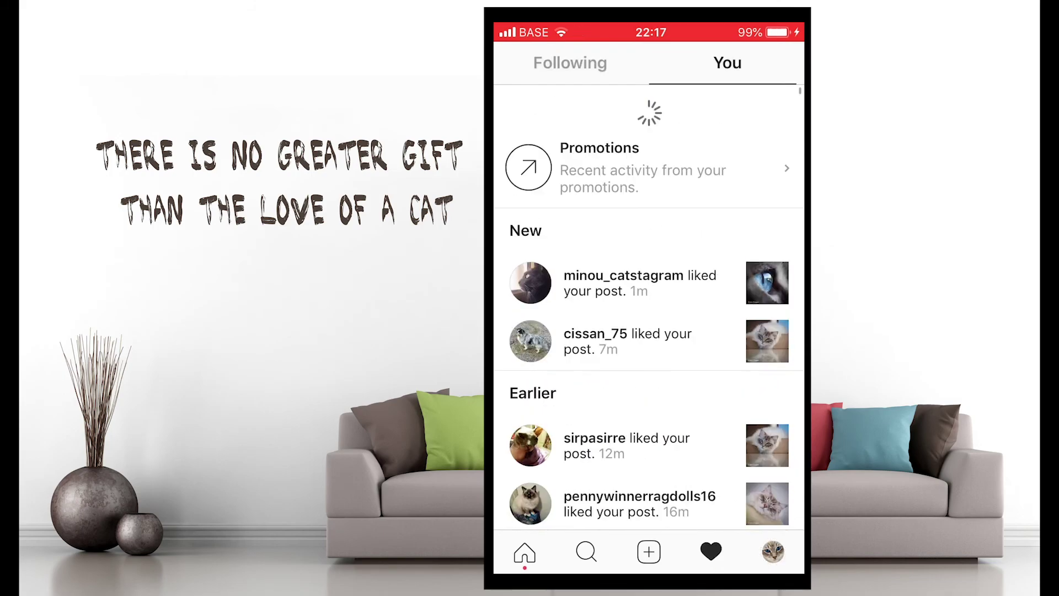
pyautogui.scroll(-2, 648, 307)
pyautogui.scroll(-5, 649, 307)
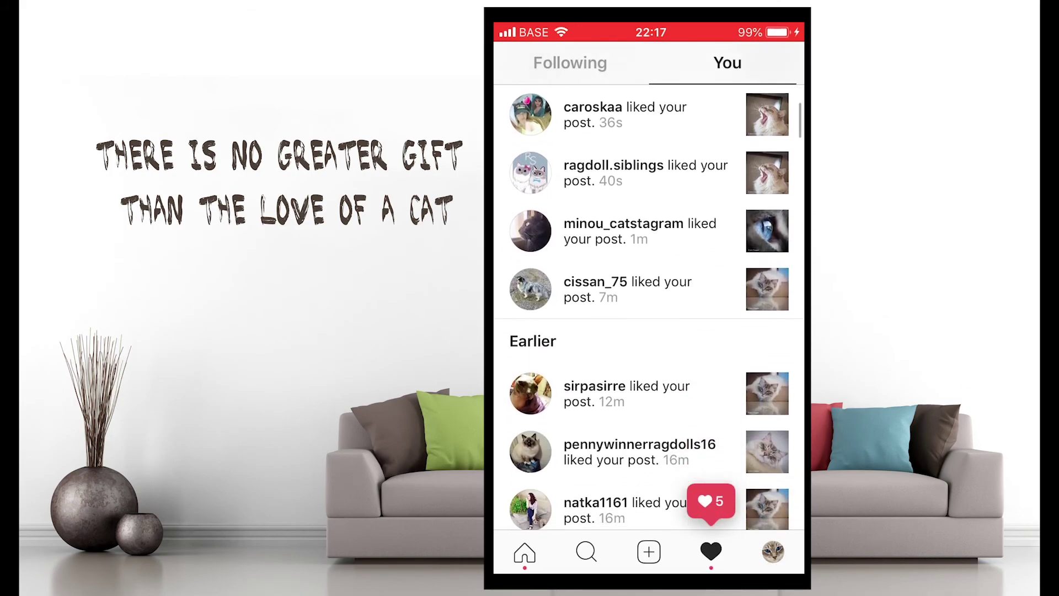